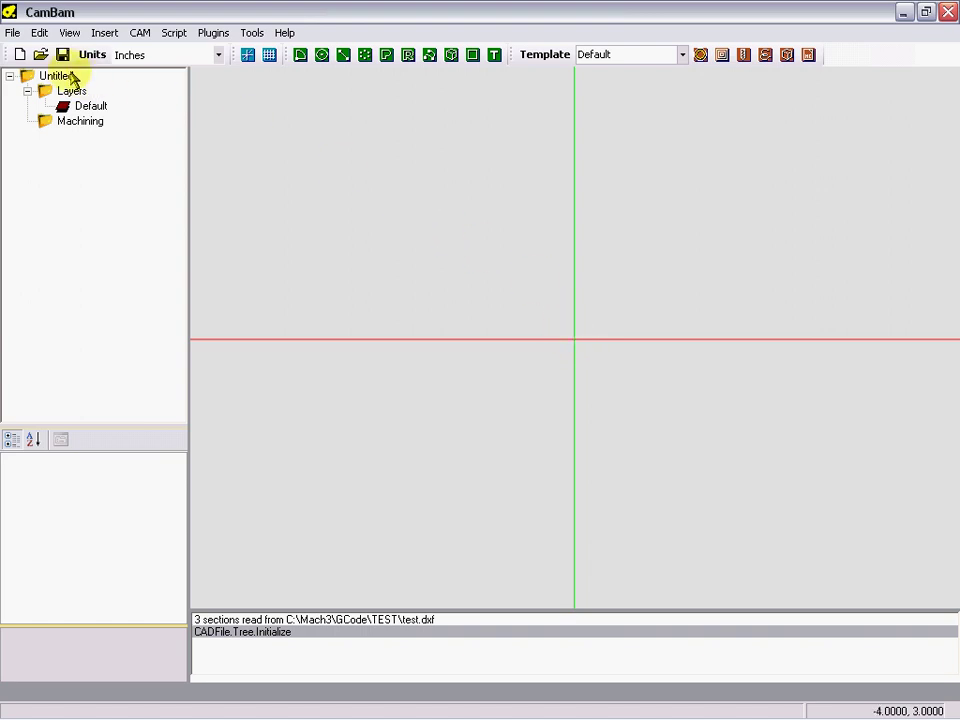
Open the 'test' drawing from the TEST folder
left_click(13, 33)
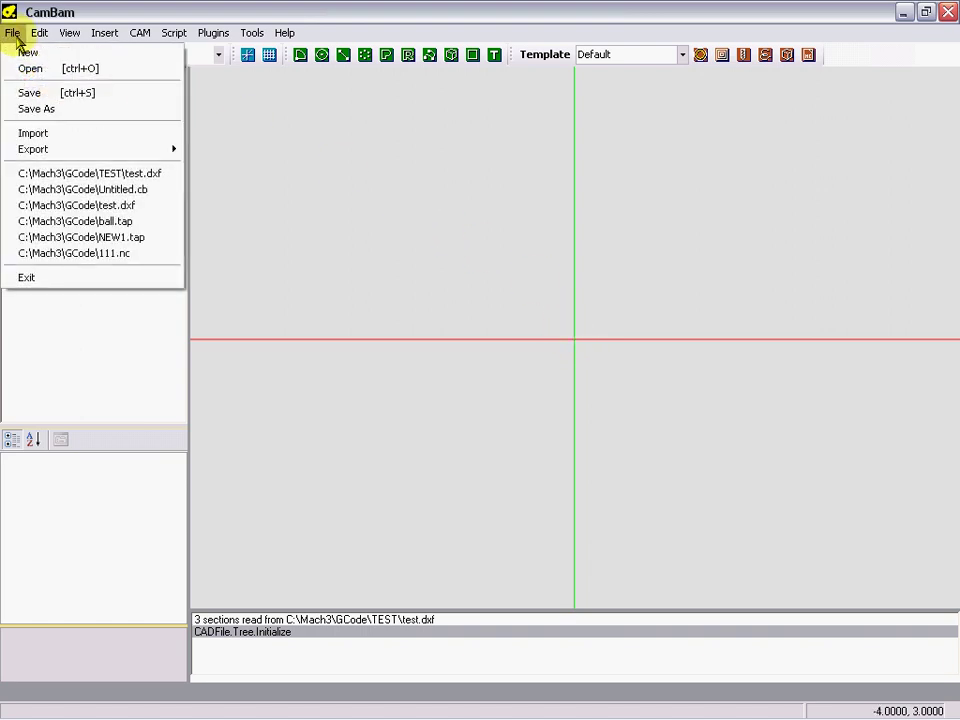
left_click(28, 68)
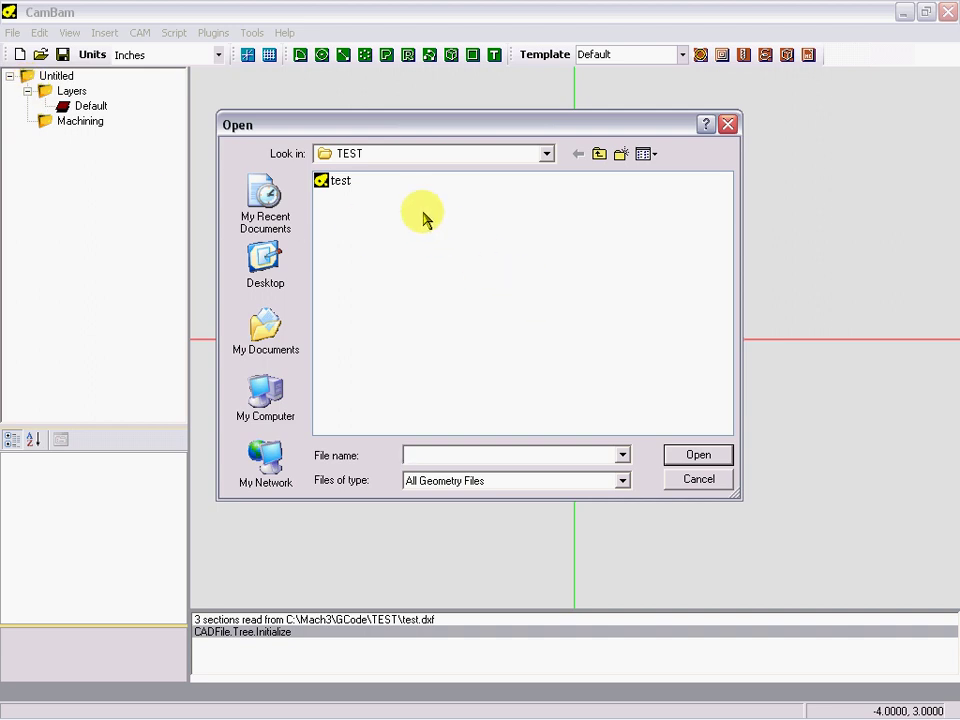
left_click(341, 182)
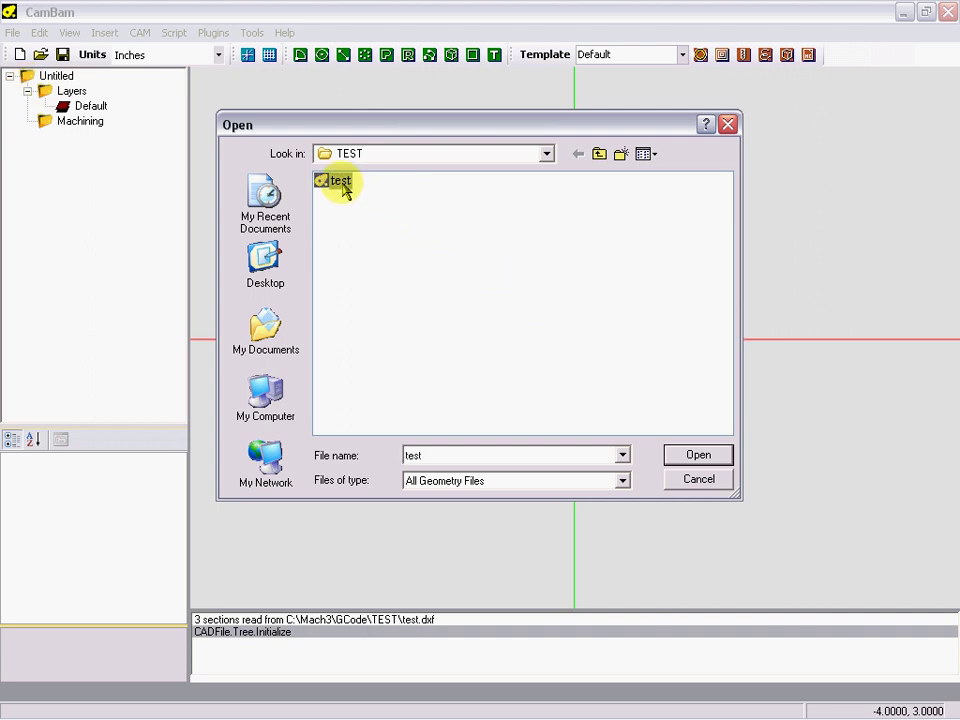
left_click(700, 457)
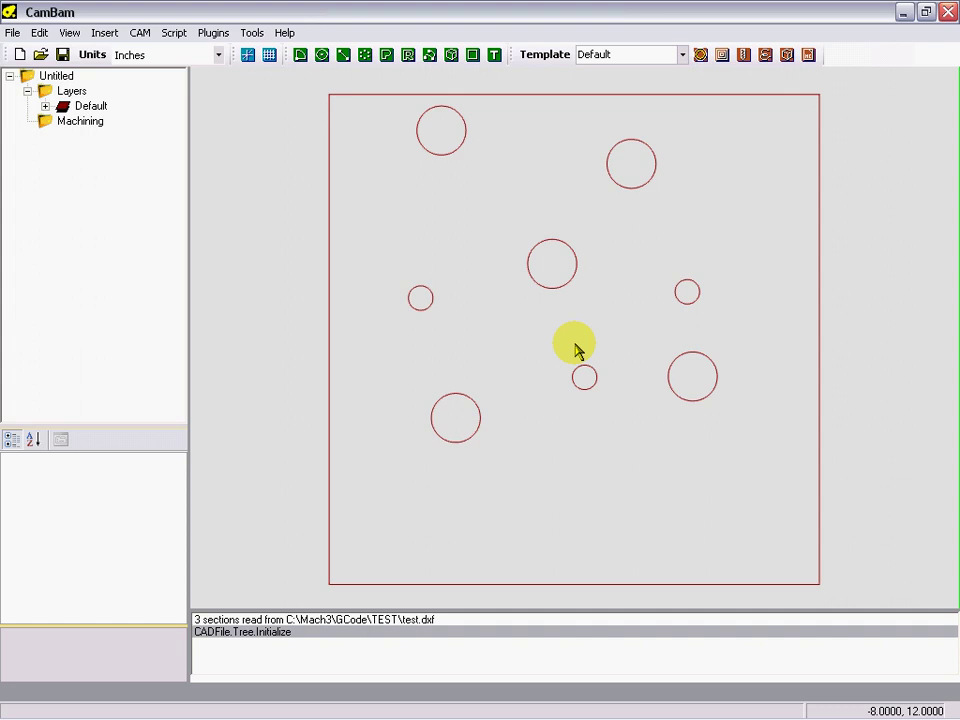
Zoom out until the whole square and the 0,0 axes origin are visible
scroll(576, 350, "up", 1)
scroll(576, 350, "down", 8)
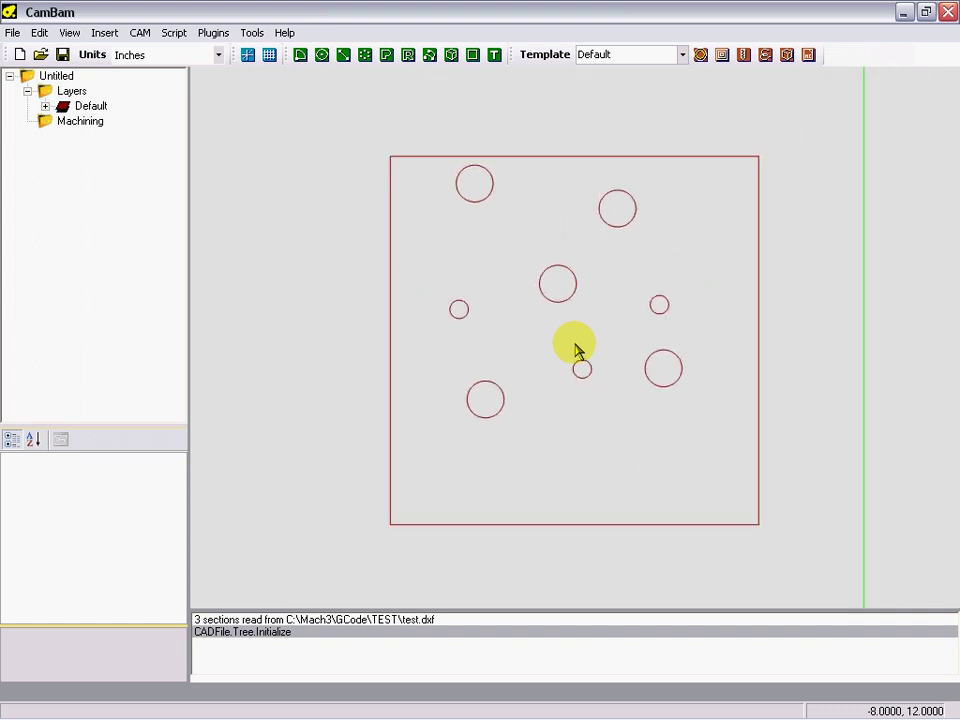
scroll(577, 352, "down", 4)
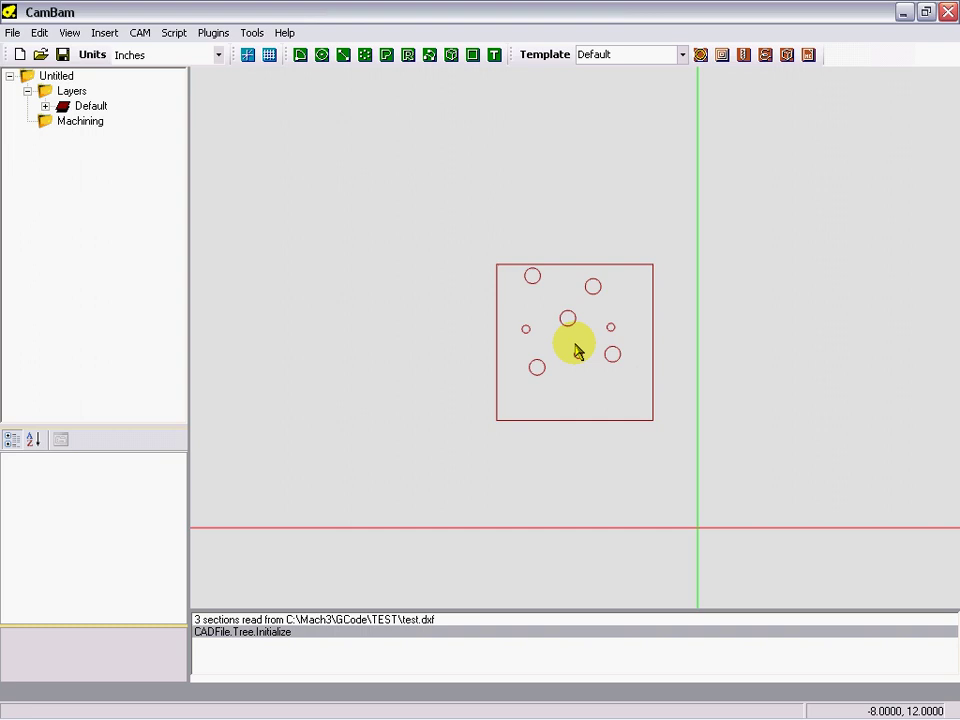
scroll(577, 351, "down", 1)
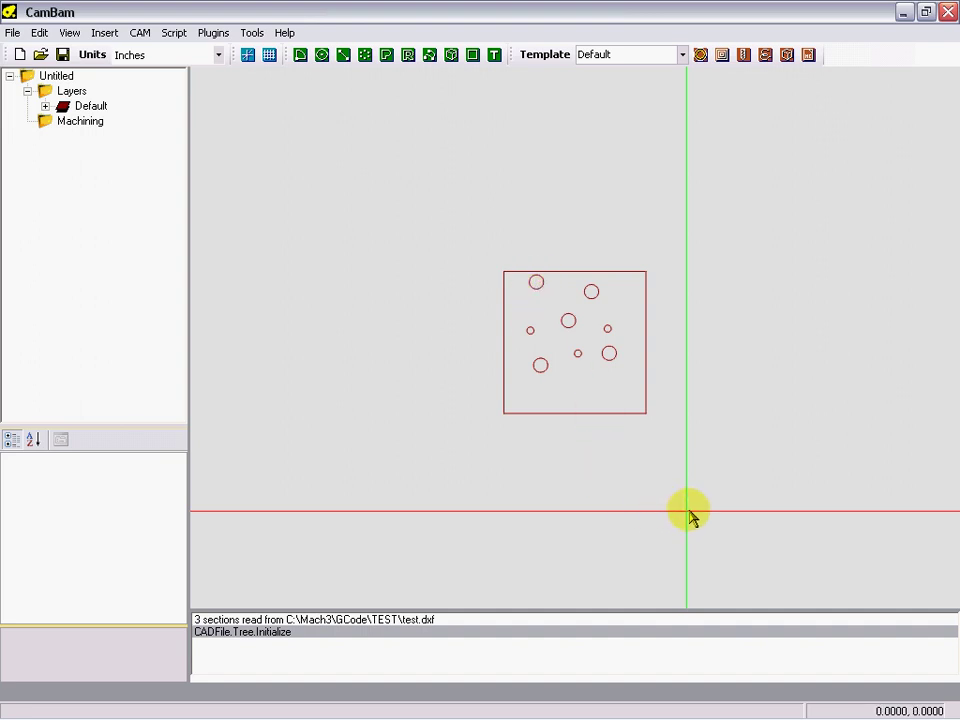
Insert a Centers point list on the top-left circle's centre and select it
left_click(537, 287)
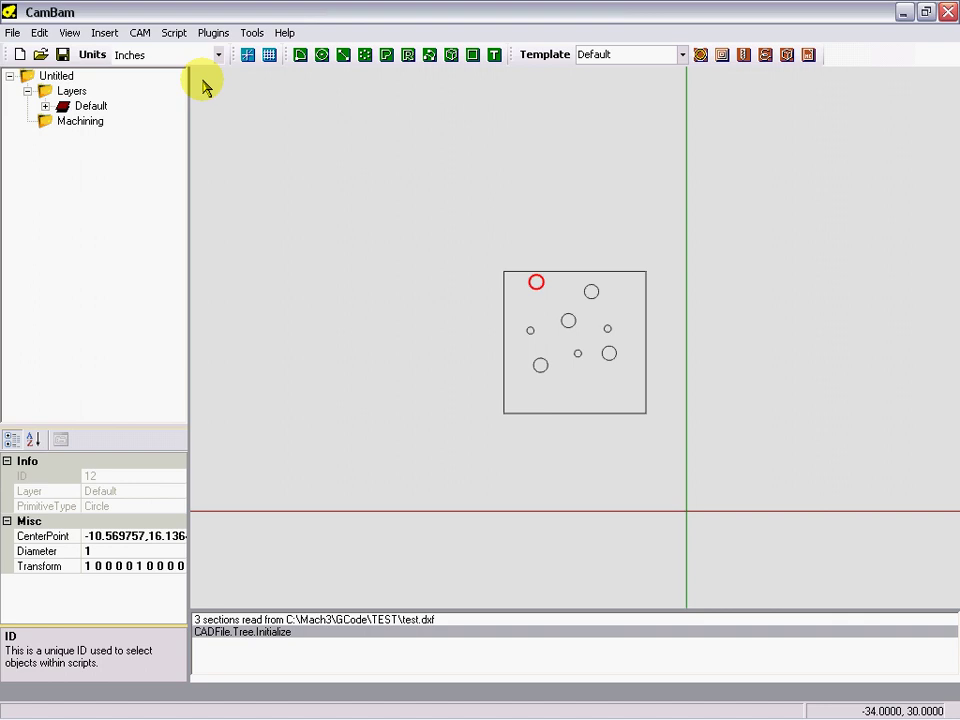
left_click(105, 35)
mouse_move(116, 118)
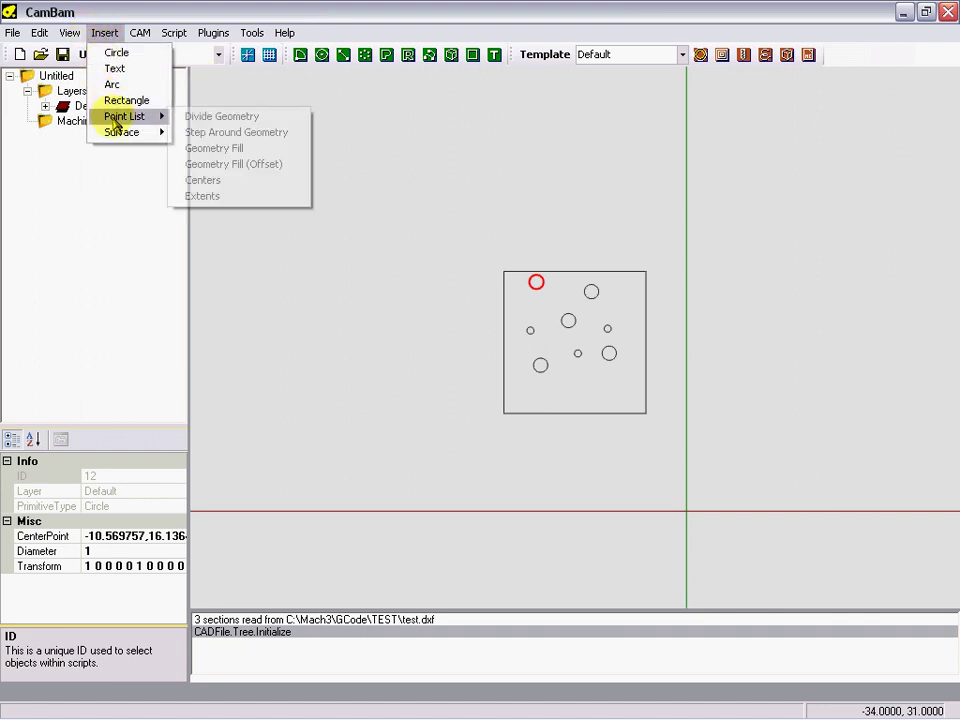
left_click(205, 182)
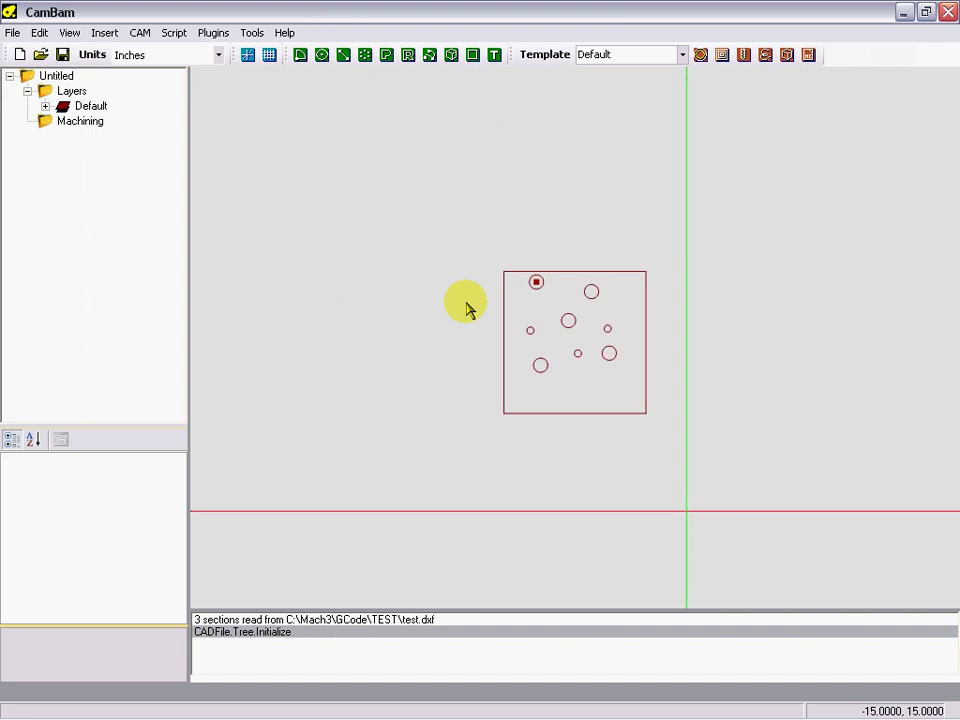
left_click(537, 285)
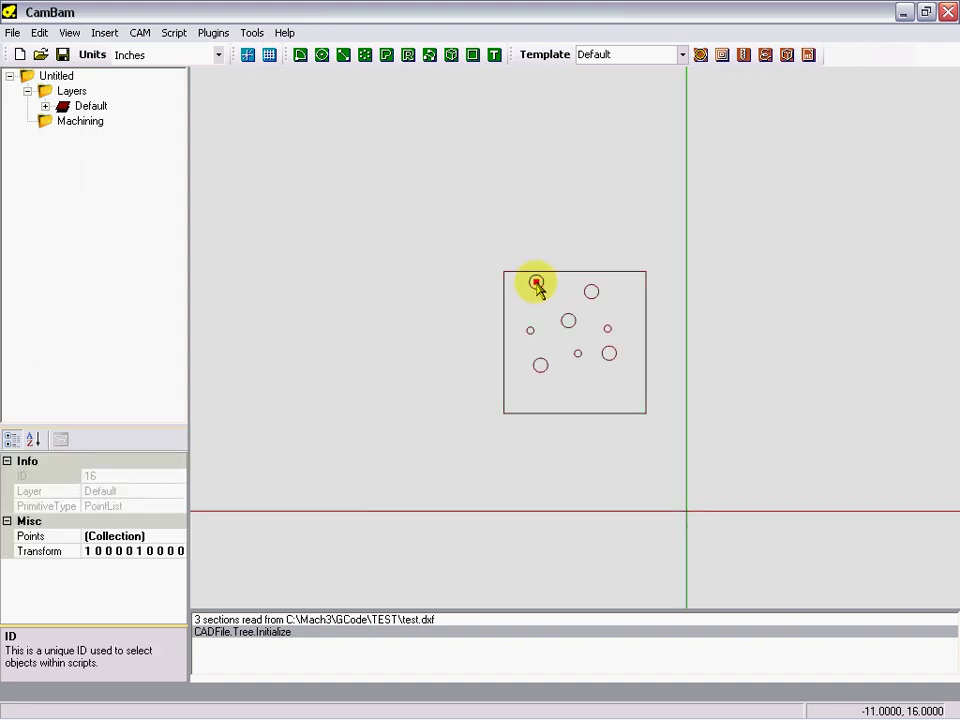
Open the point list's Points editor and copy the X value -10.56976 into Notepad
left_click(170, 538)
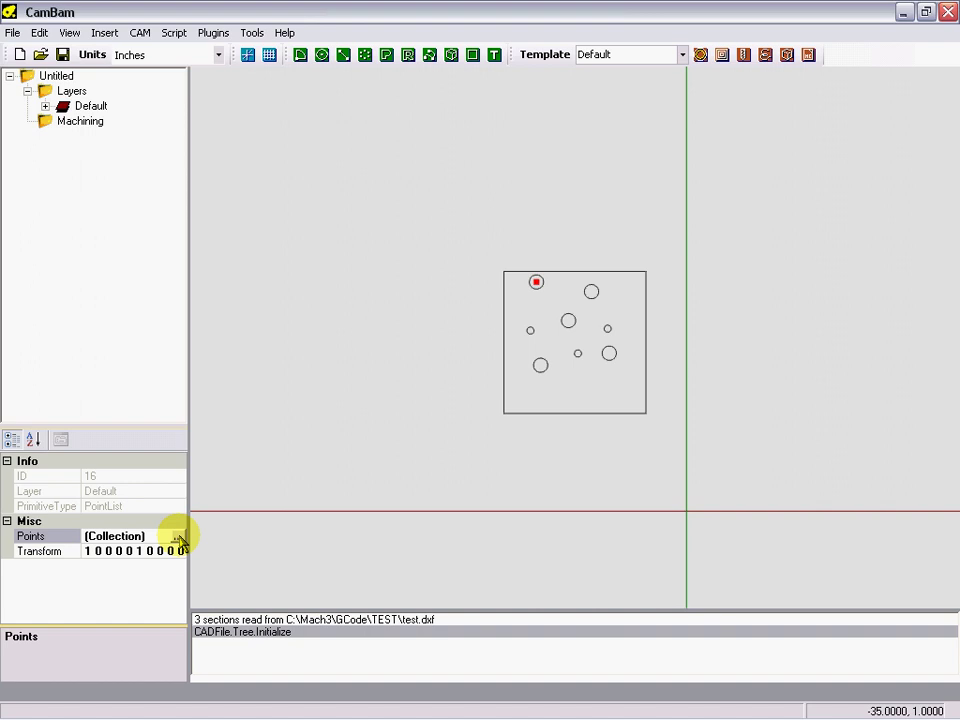
left_click(180, 540)
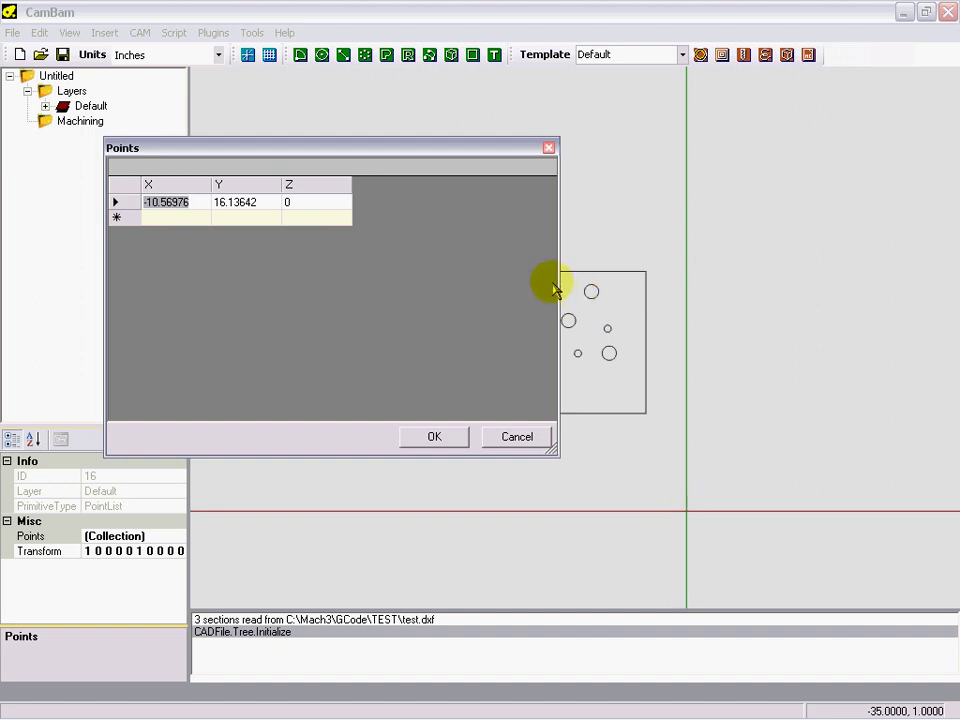
left_click_drag(481, 150, 421, 133)
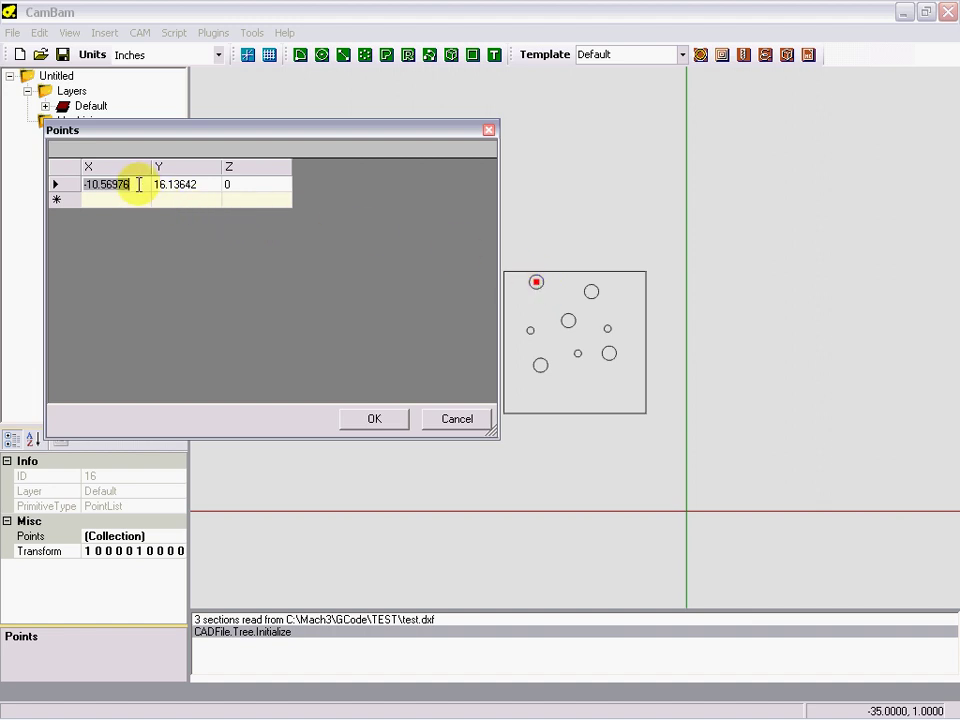
right_click(104, 183)
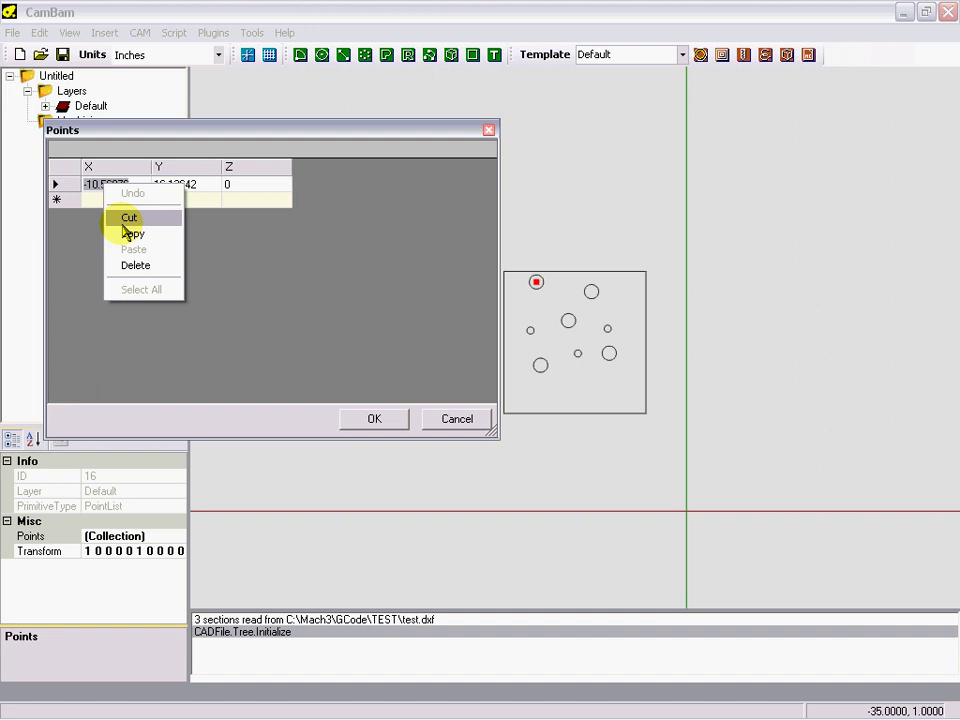
left_click(130, 232)
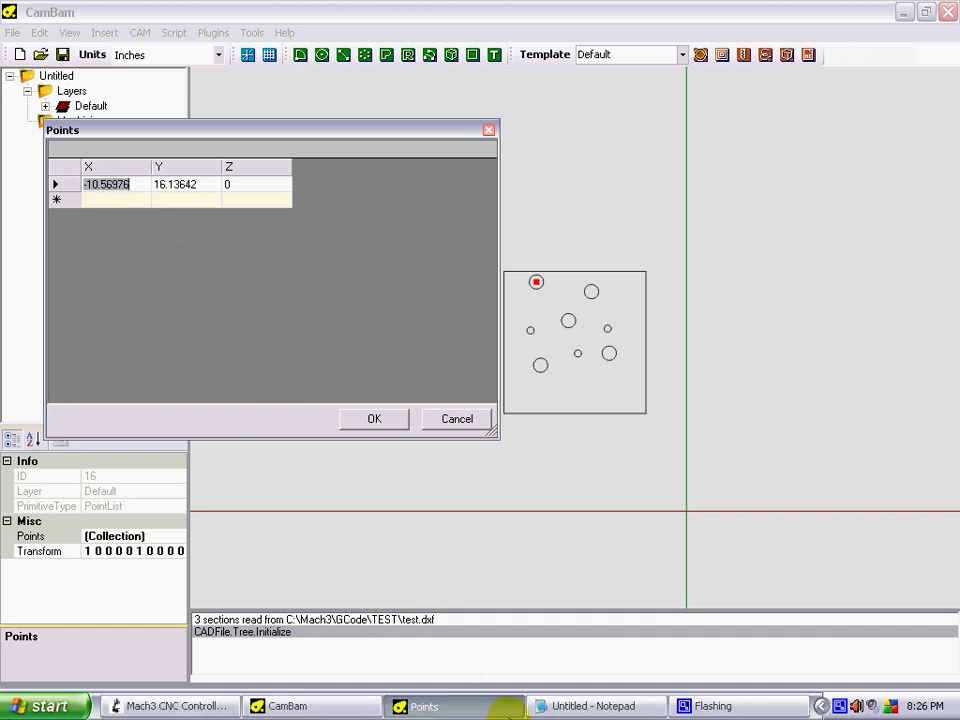
left_click(594, 707)
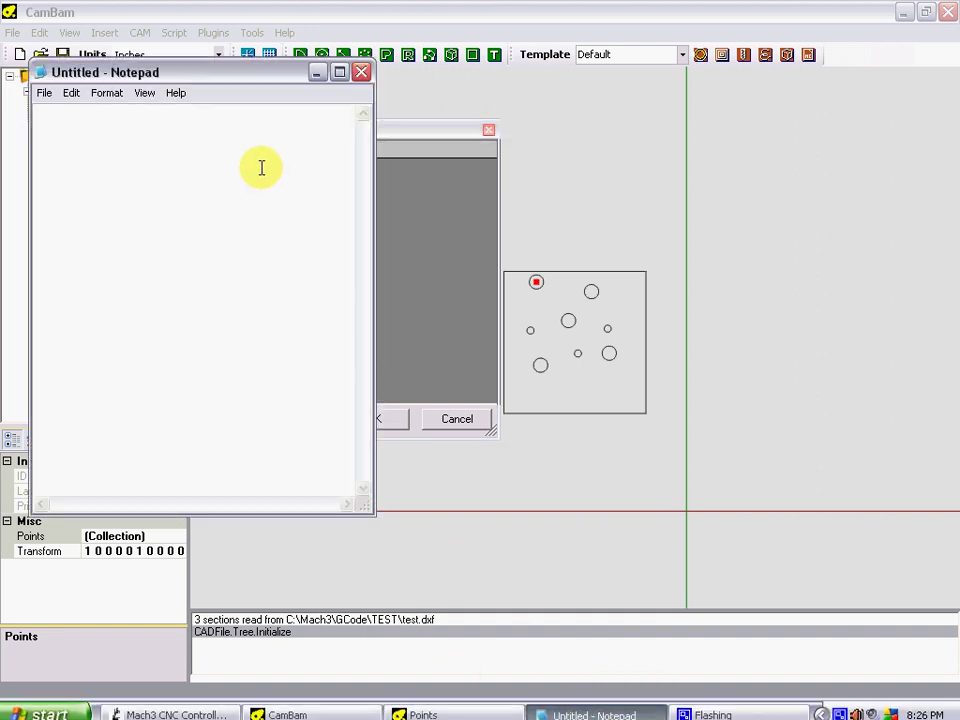
right_click(76, 131)
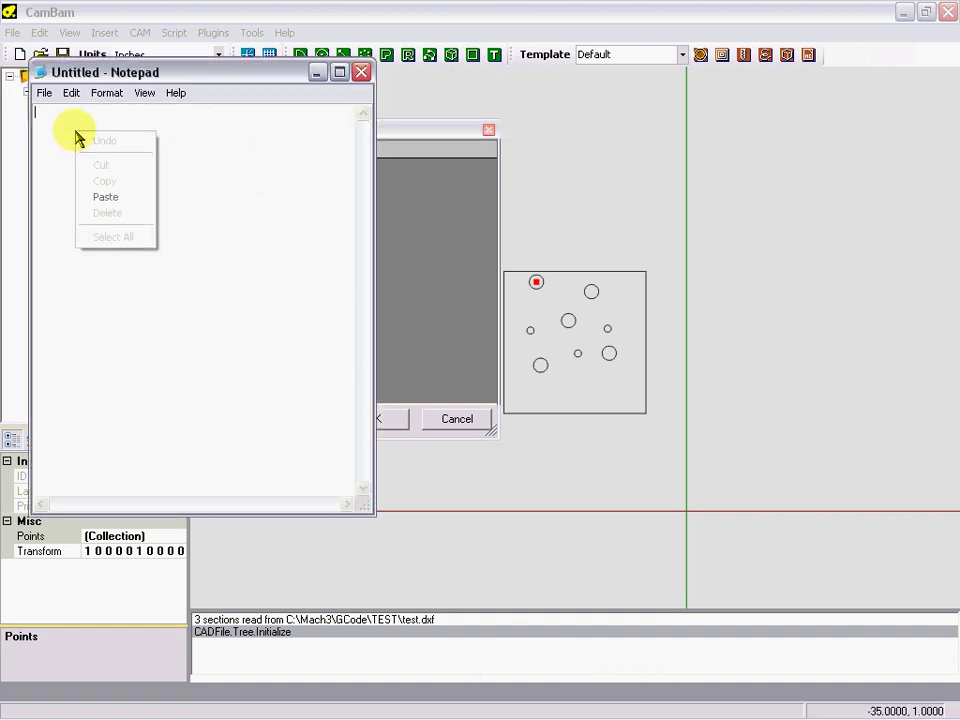
left_click(105, 198)
Copy the Y value 16.13642 into Notepad after the X value
left_click(396, 133)
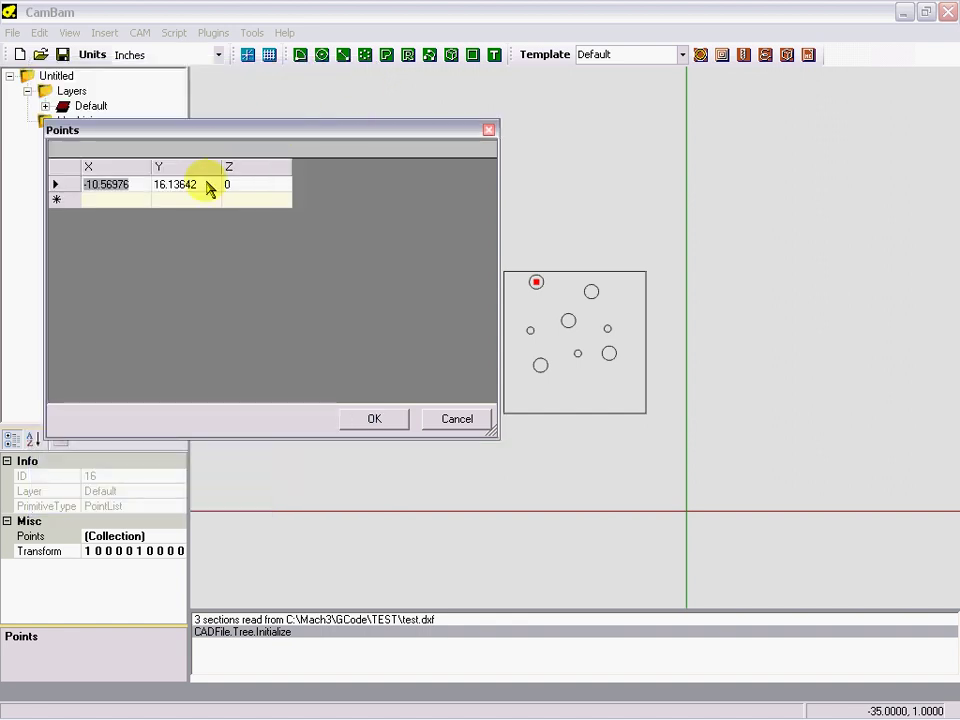
left_click(201, 186)
right_click(197, 182)
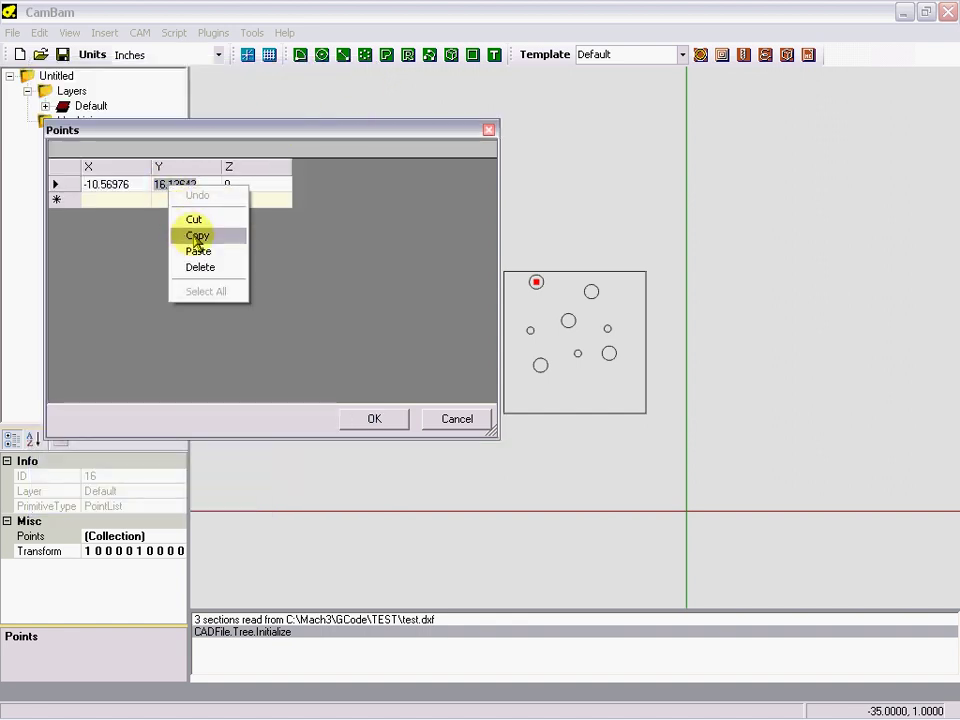
left_click(195, 235)
left_click(592, 706)
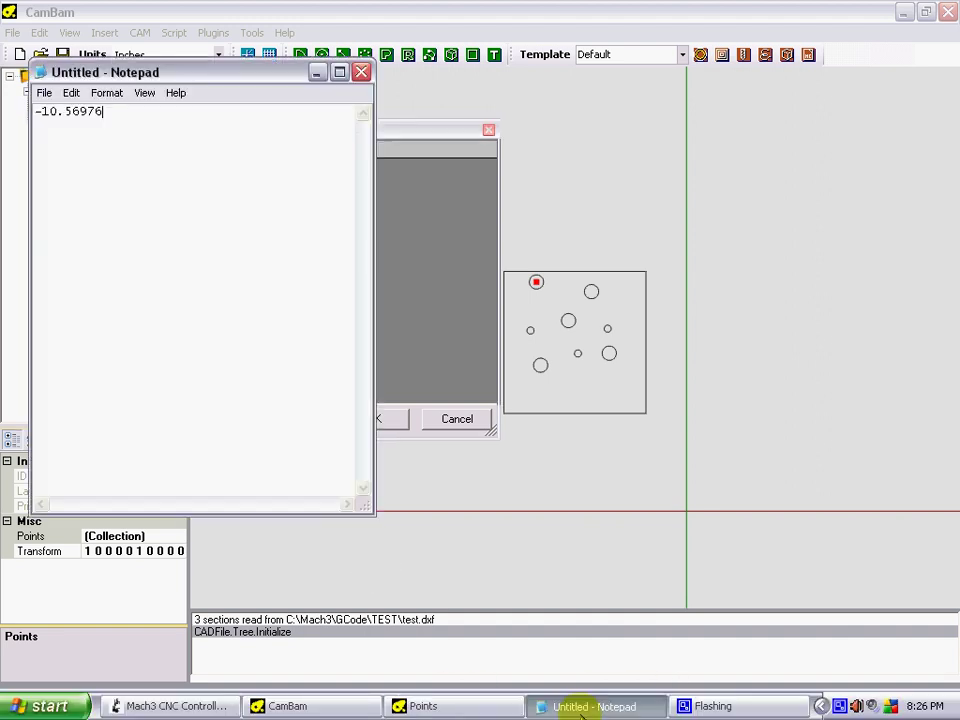
right_click(124, 112)
left_click(150, 177)
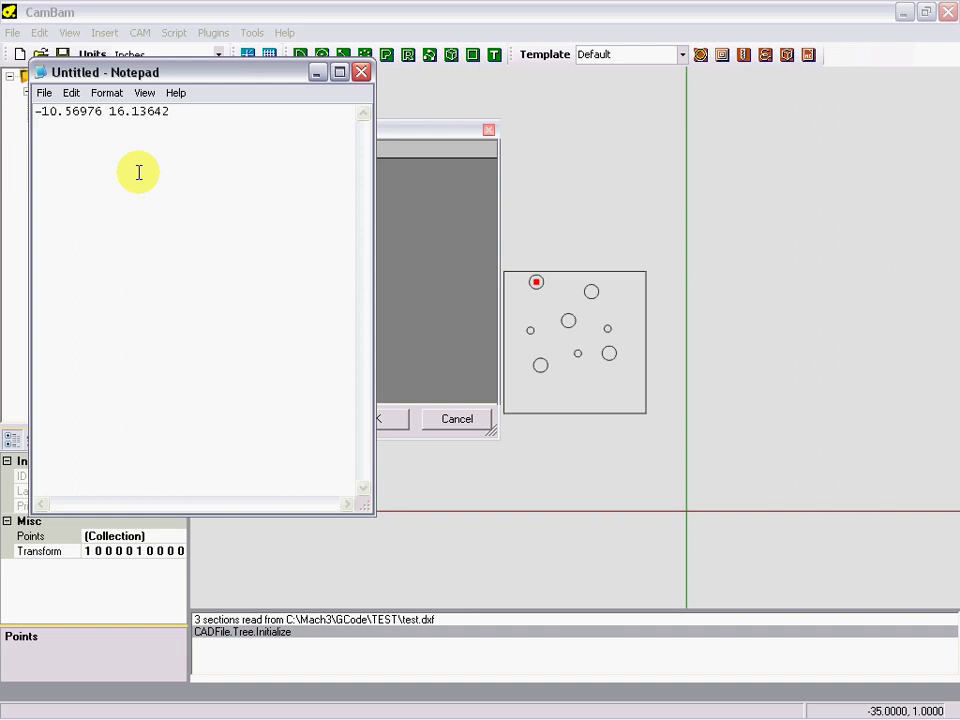
left_click(435, 145)
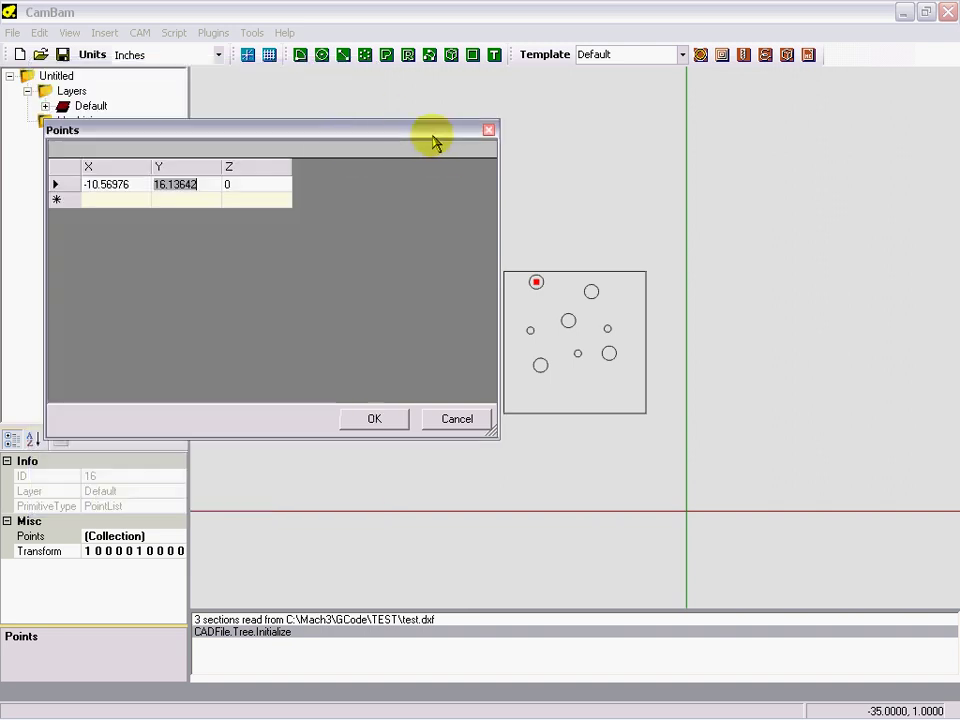
Cancel the Points editor, select all shapes, and open the Transform matrix editor
left_click(457, 418)
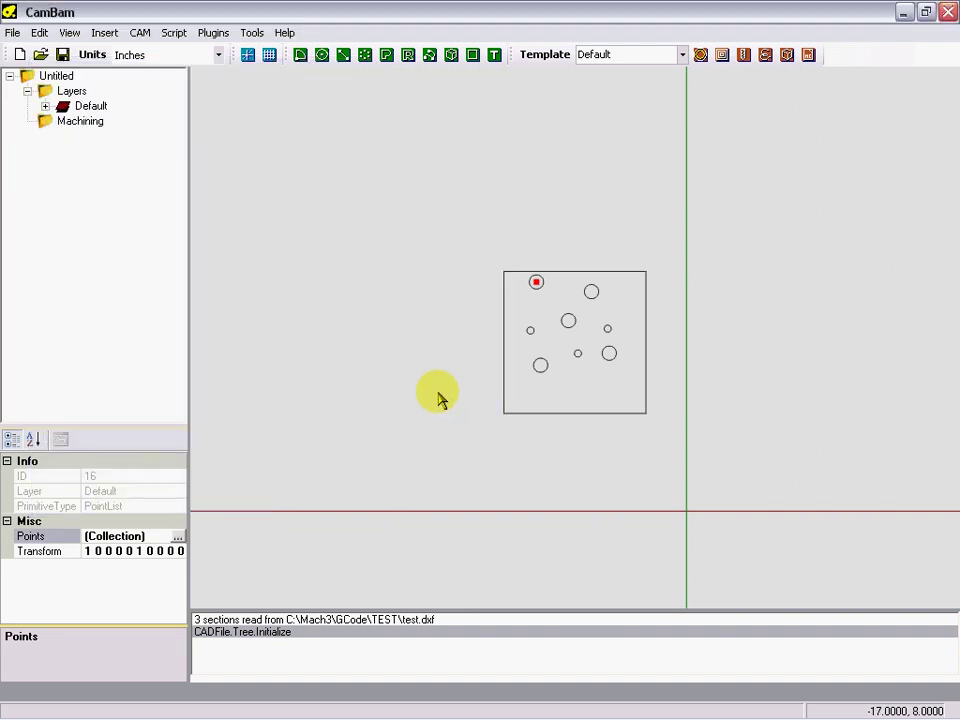
left_click_drag(491, 244, 660, 442)
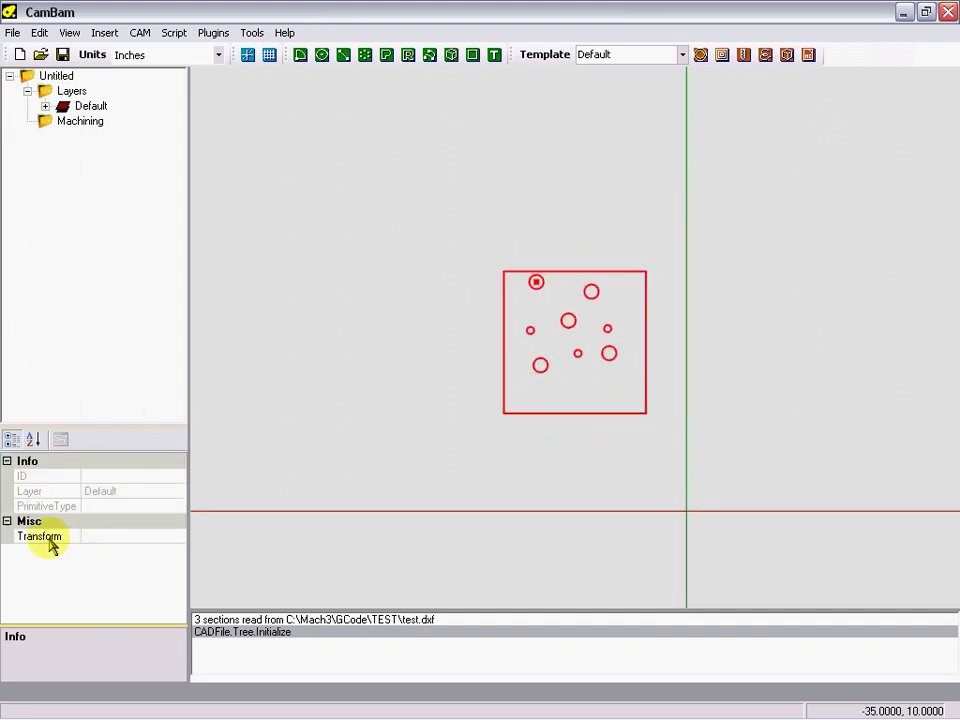
left_click(160, 537)
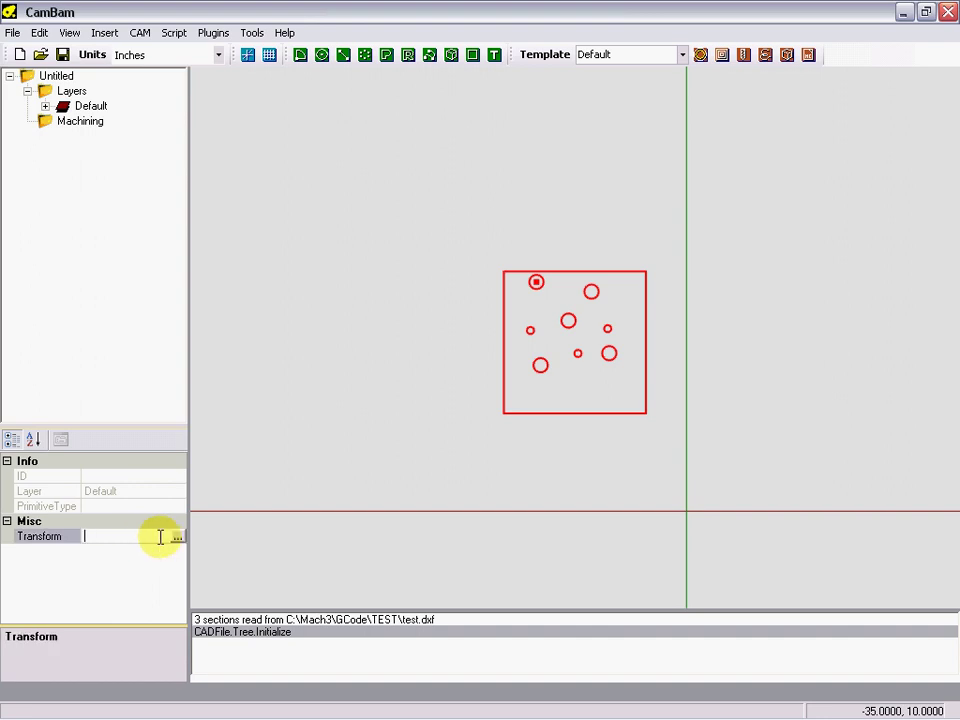
left_click(177, 538)
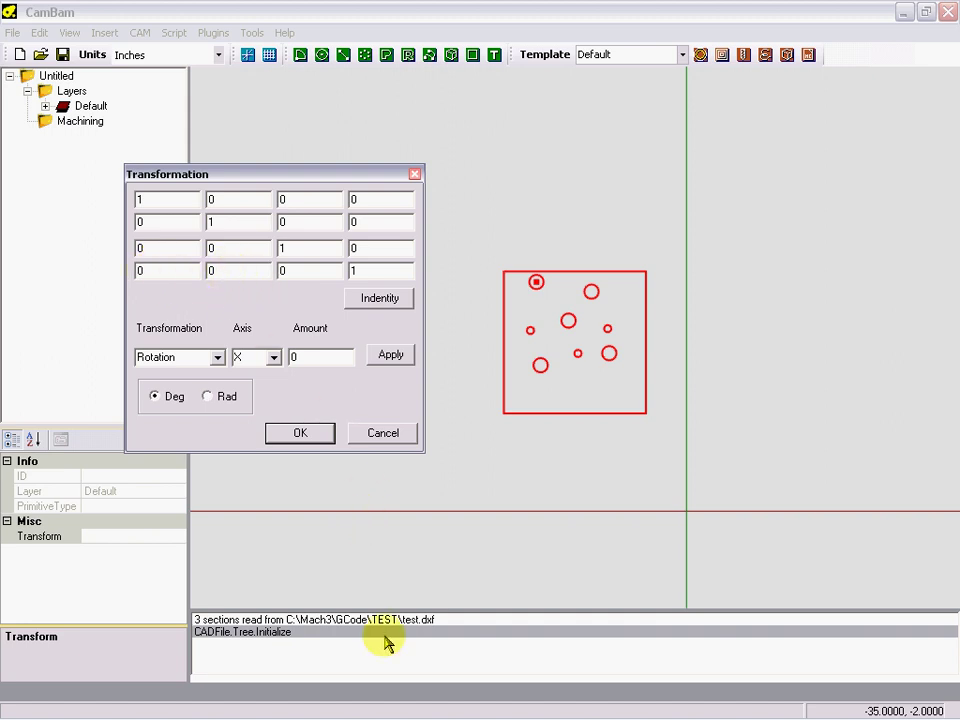
Copy -10.56976 from Notepad into the X translation field
mouse_move(419, 713)
left_click(593, 706)
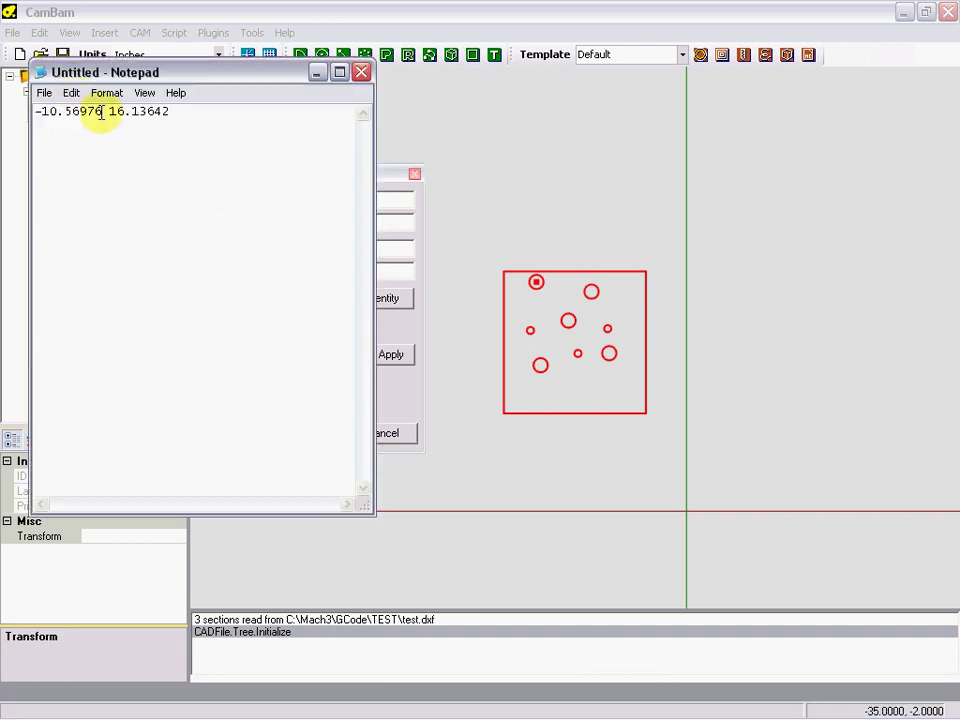
left_click_drag(101, 111, 37, 111)
right_click(60, 112)
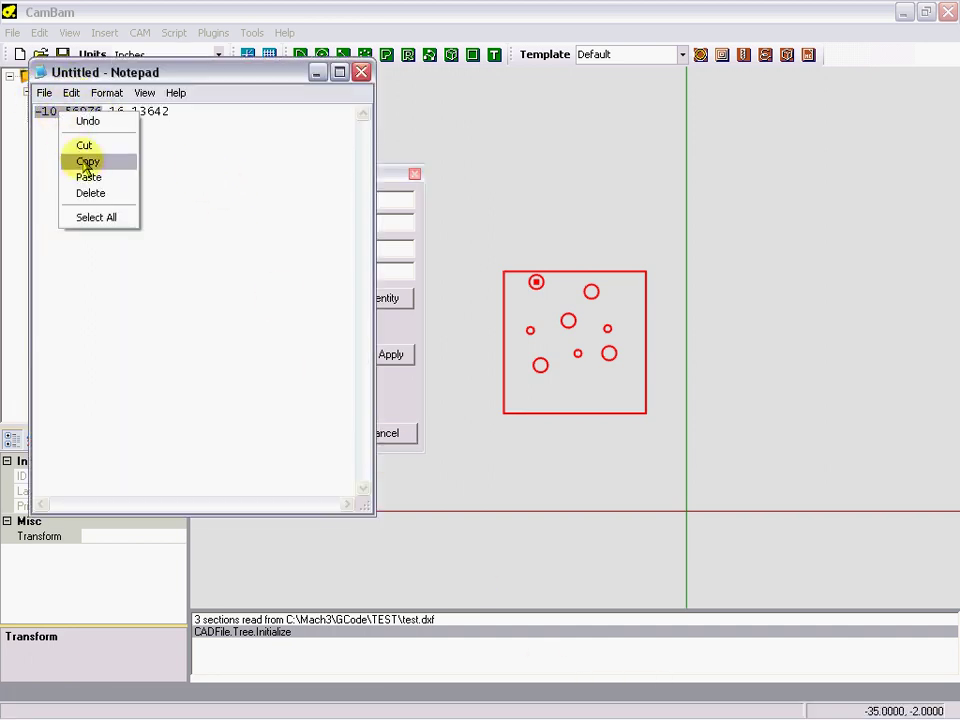
left_click(88, 162)
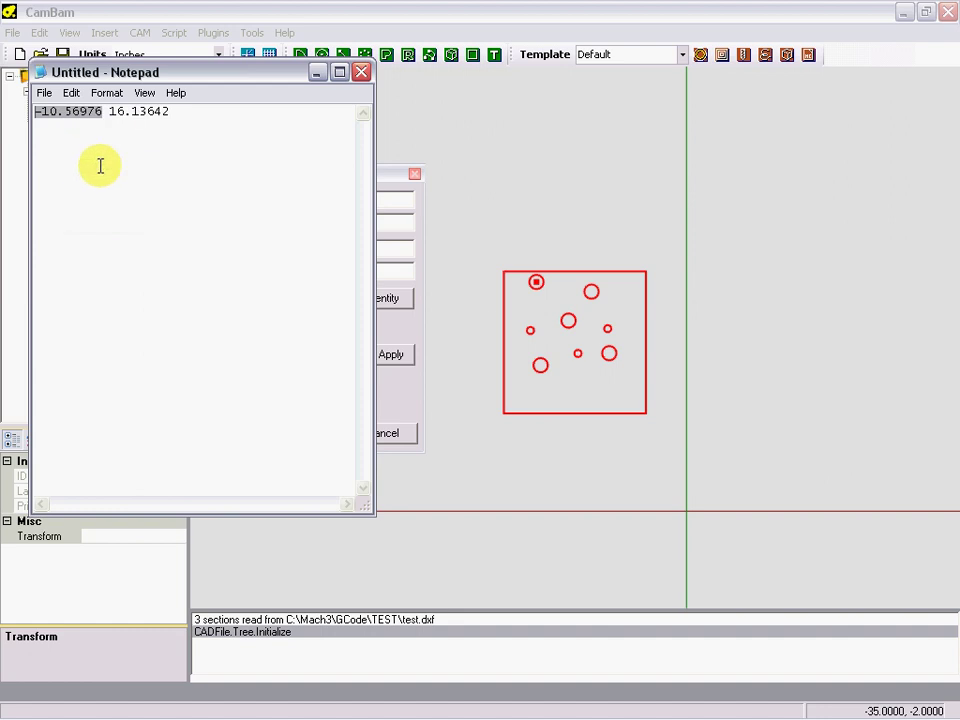
left_click(392, 177)
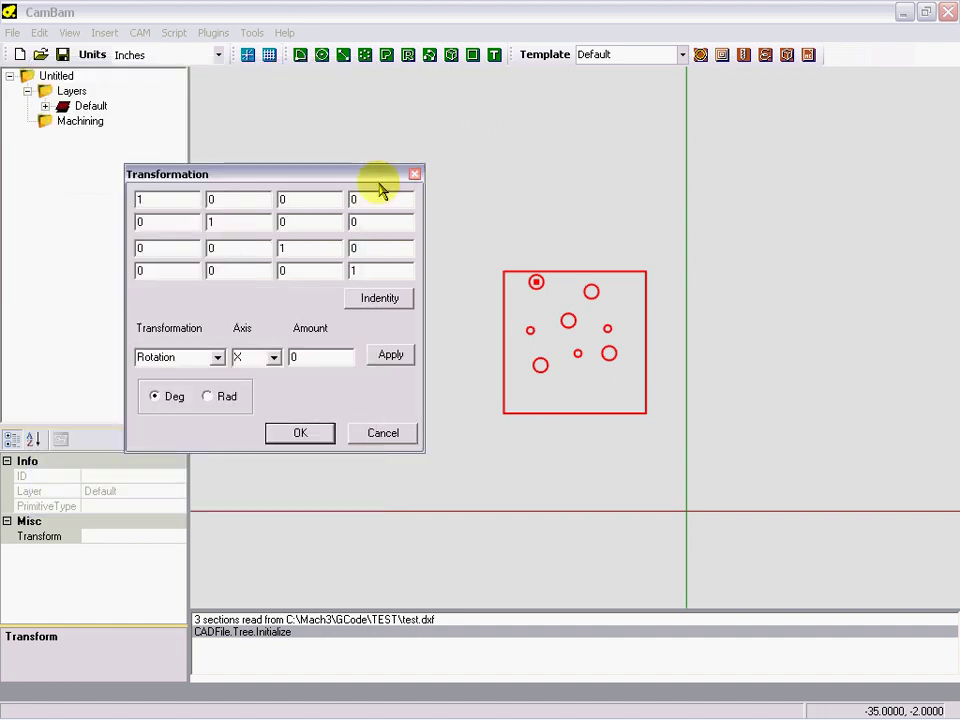
right_click(148, 273)
left_click(176, 335)
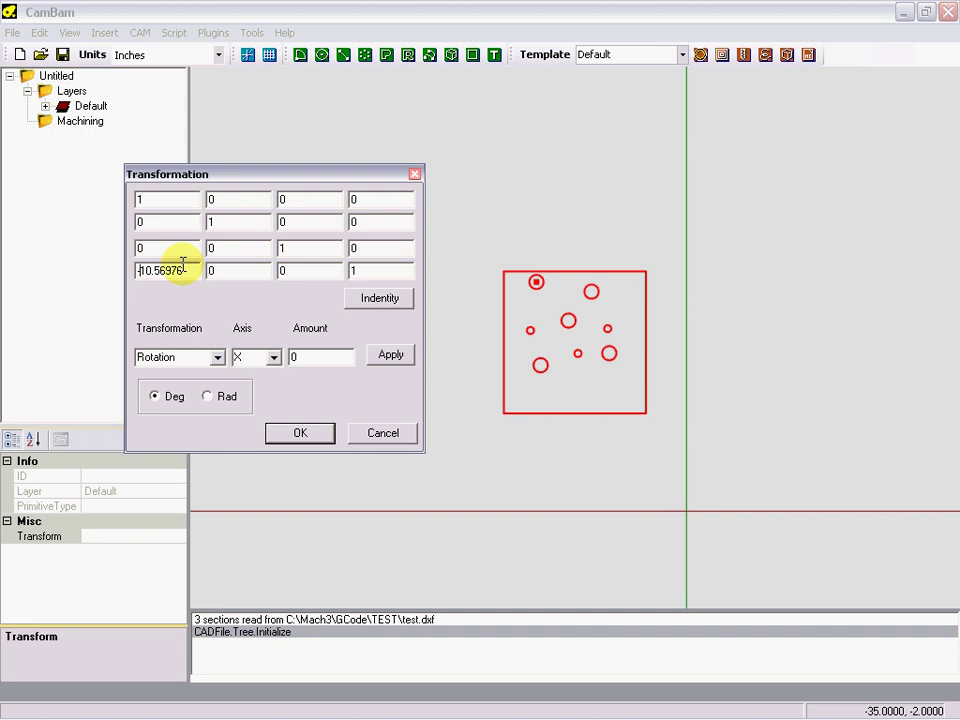
Copy 16.13642 from Notepad into the Y translation field
mouse_move(268, 707)
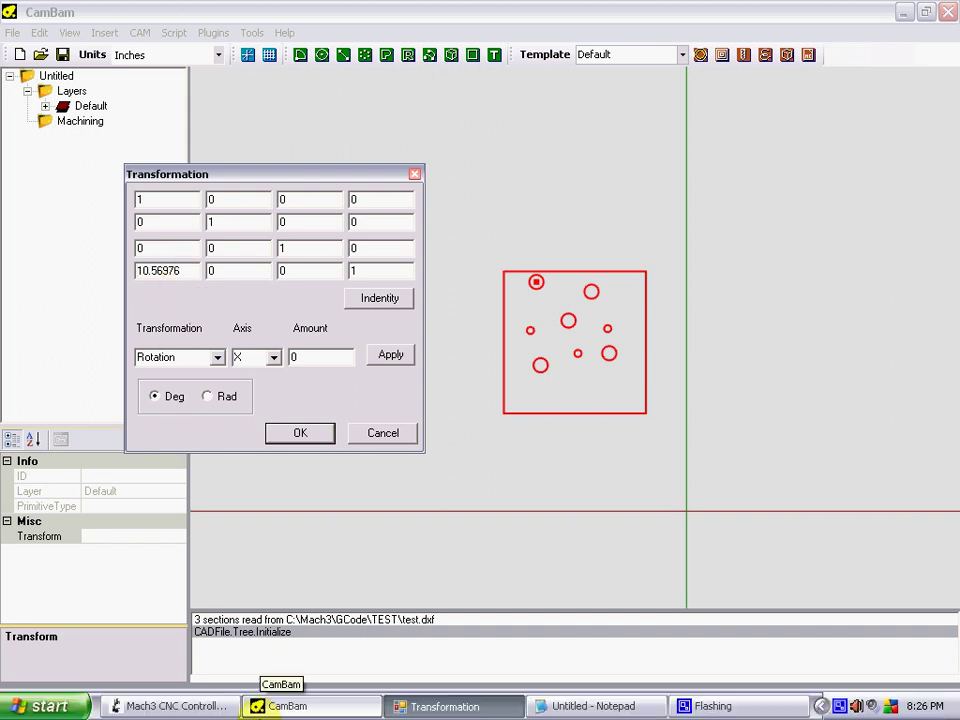
left_click(594, 706)
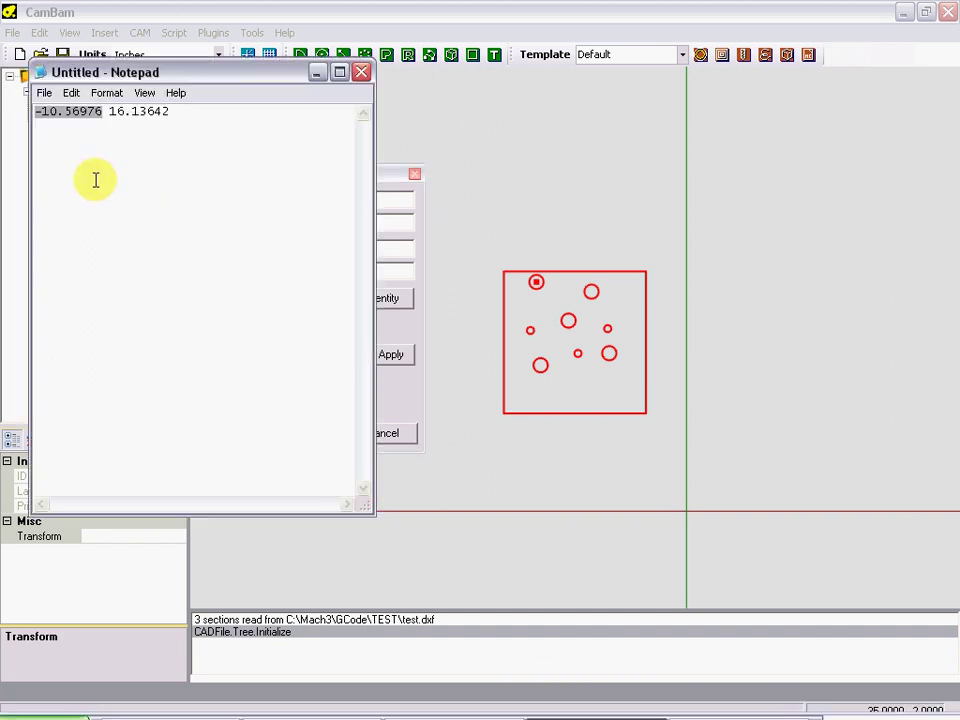
double_click(118, 111)
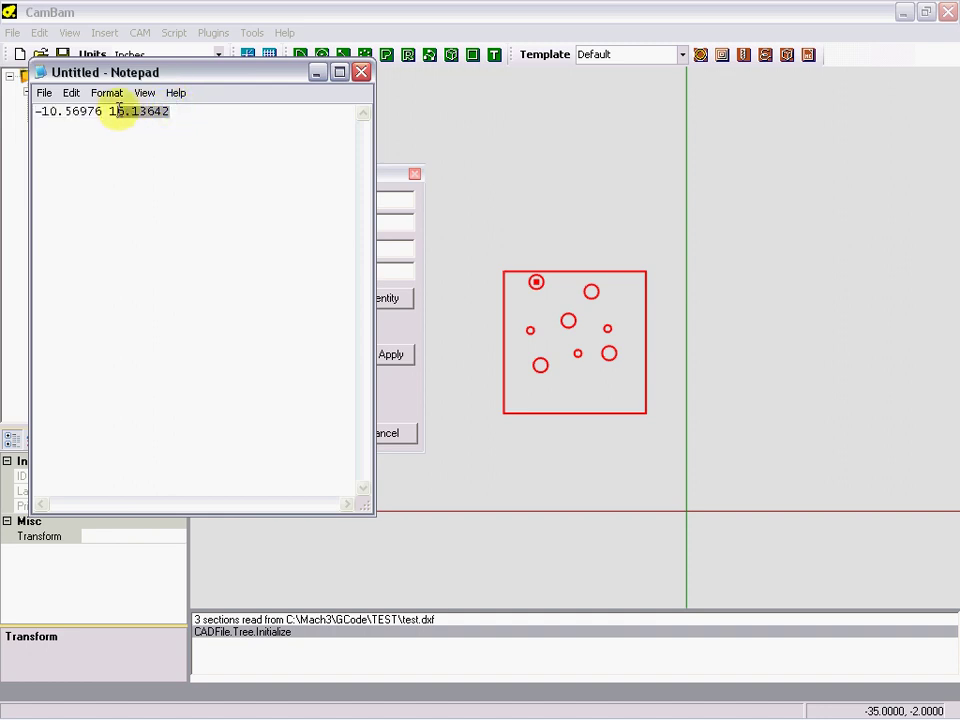
right_click(133, 111)
left_click(165, 161)
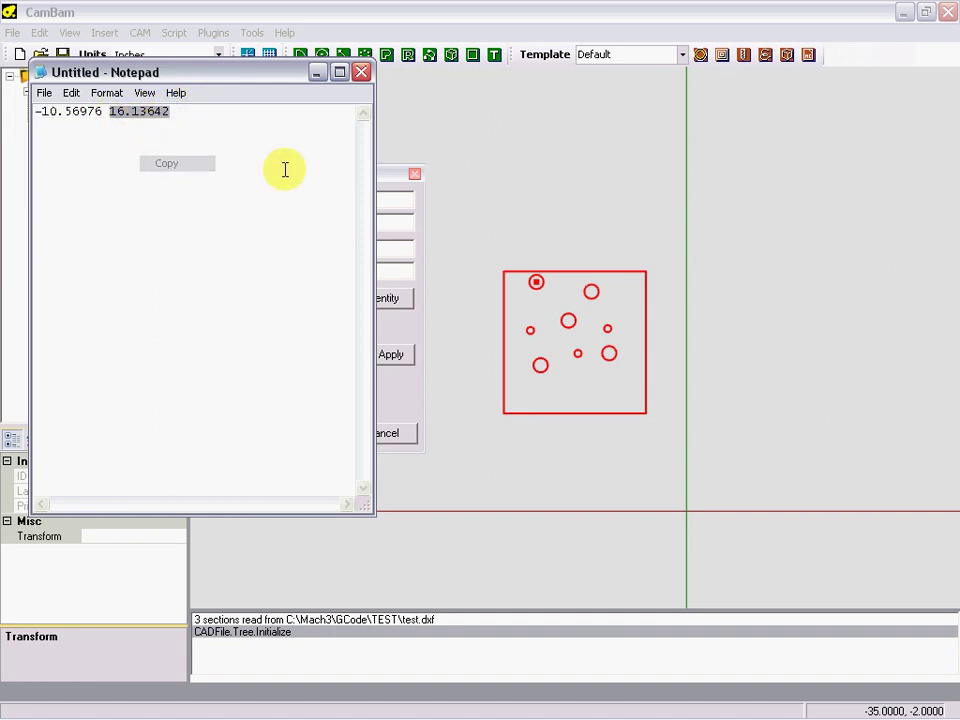
left_click(392, 177)
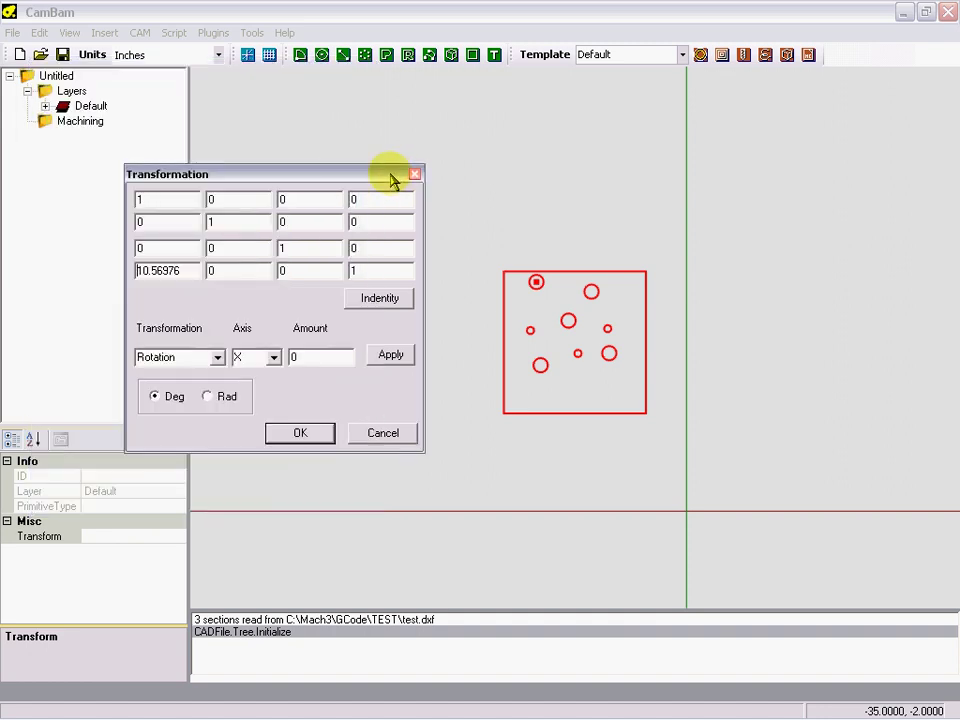
double_click(210, 271)
right_click(210, 271)
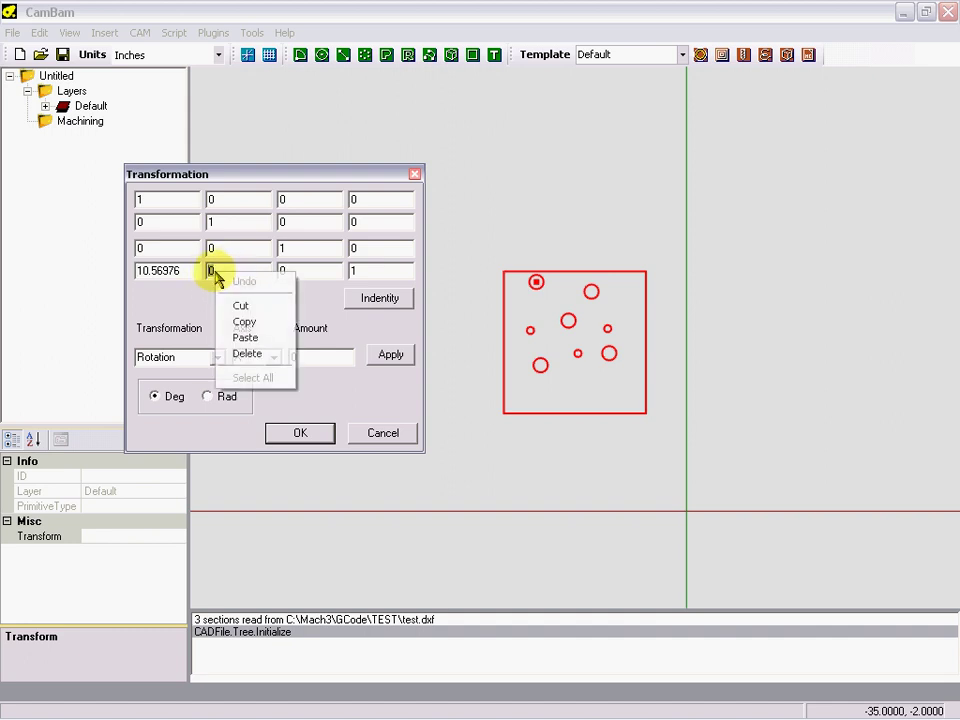
left_click(242, 337)
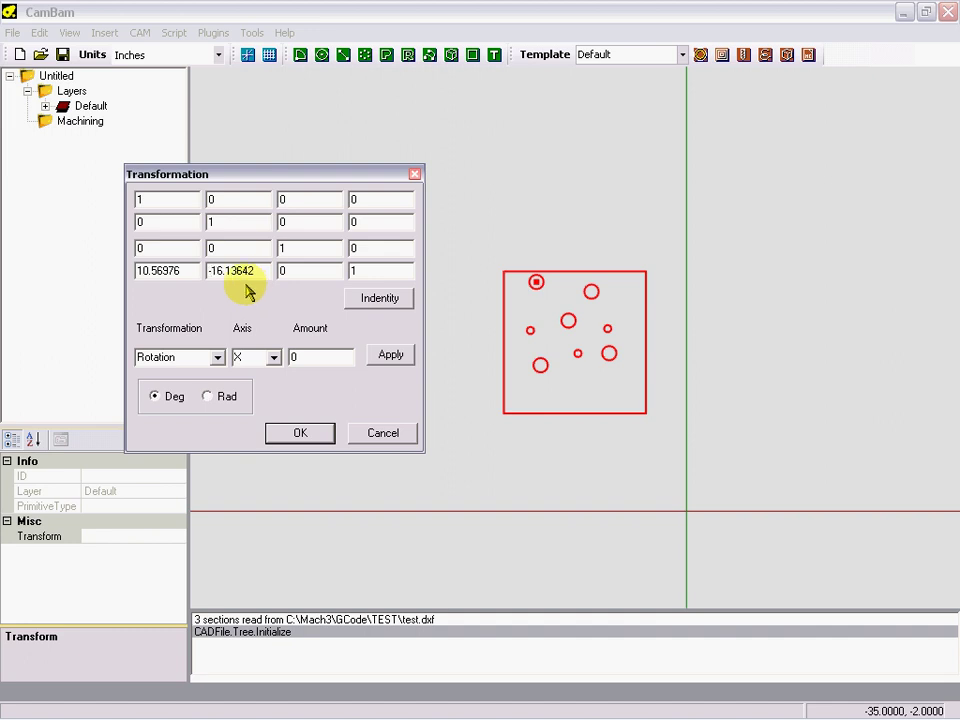
Confirm the transformation and zoom to fit the shifted drawing
left_click(283, 438)
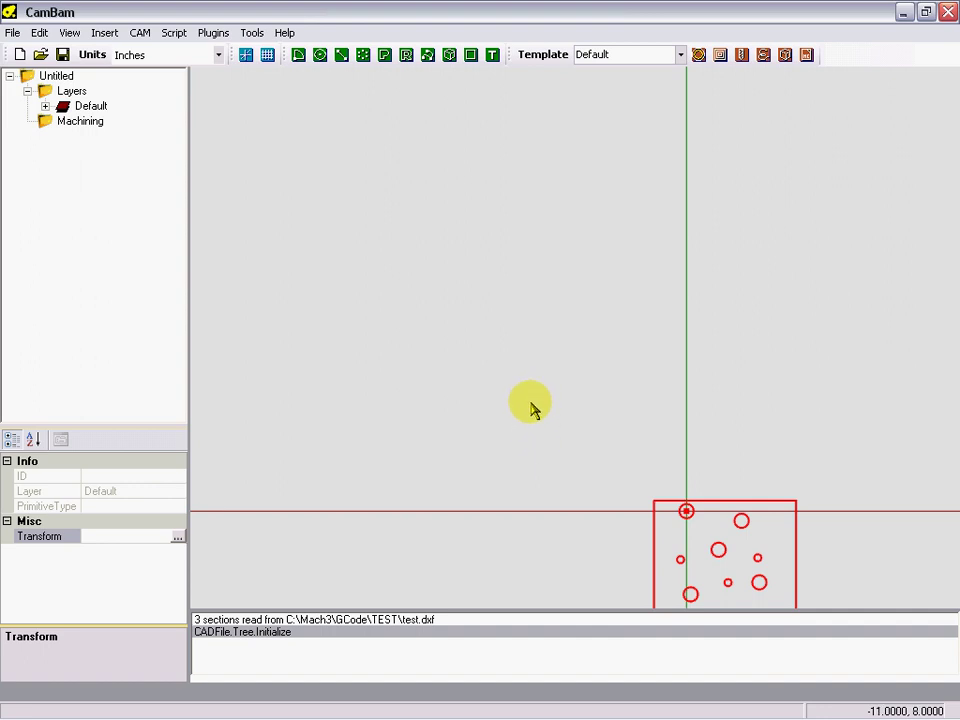
middle_click(532, 410)
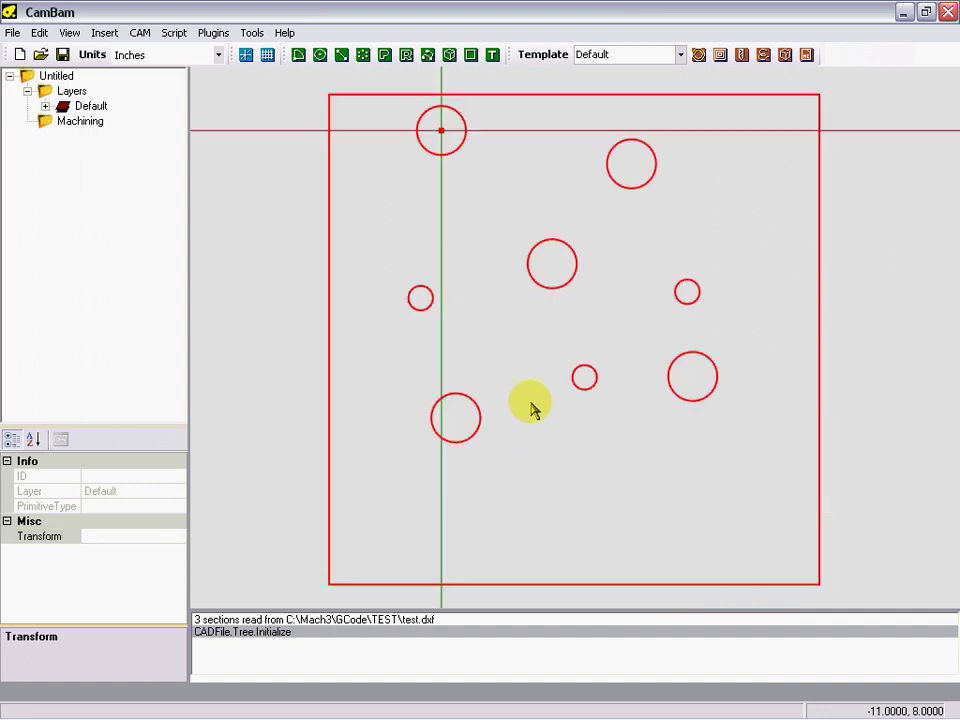
Run Apply Transformations on the drawing, accept the warning, and deselect everything
right_click(530, 276)
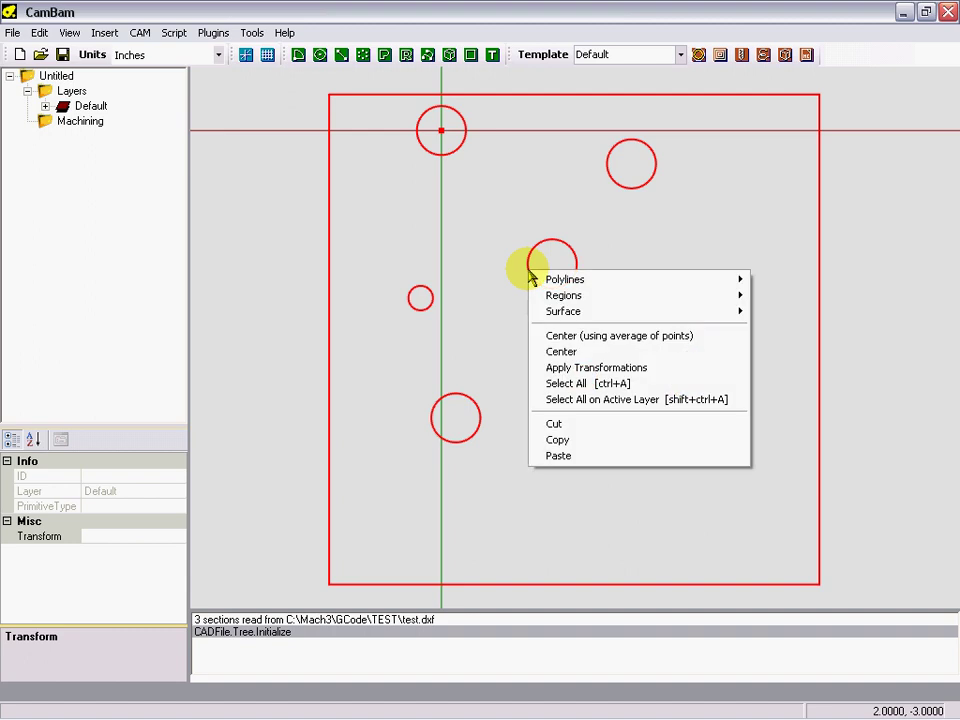
left_click(572, 370)
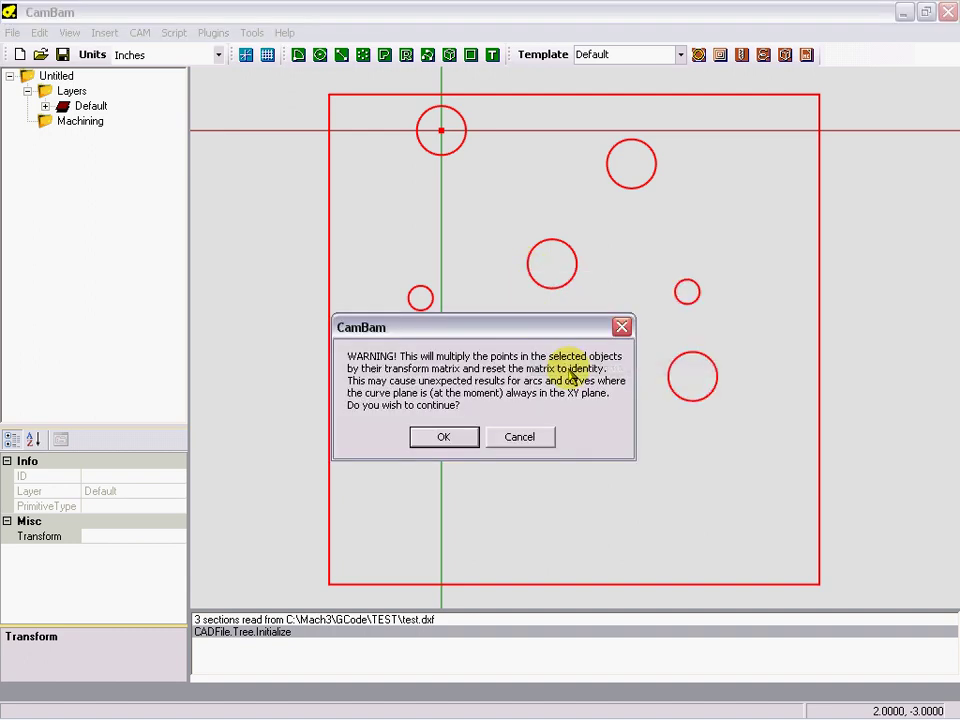
left_click(445, 438)
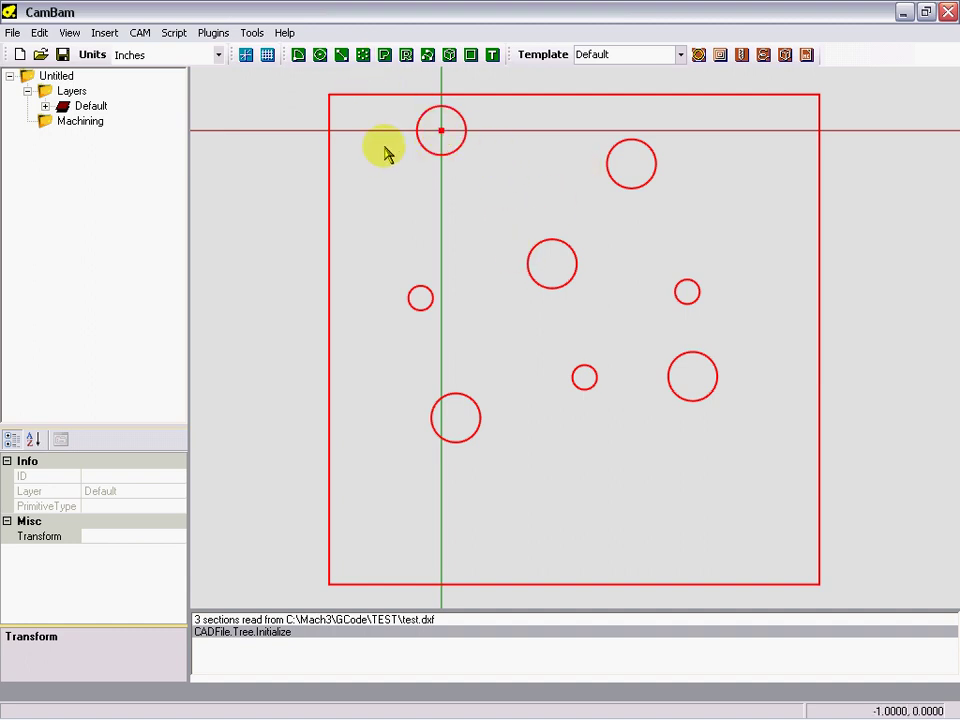
left_click(303, 195)
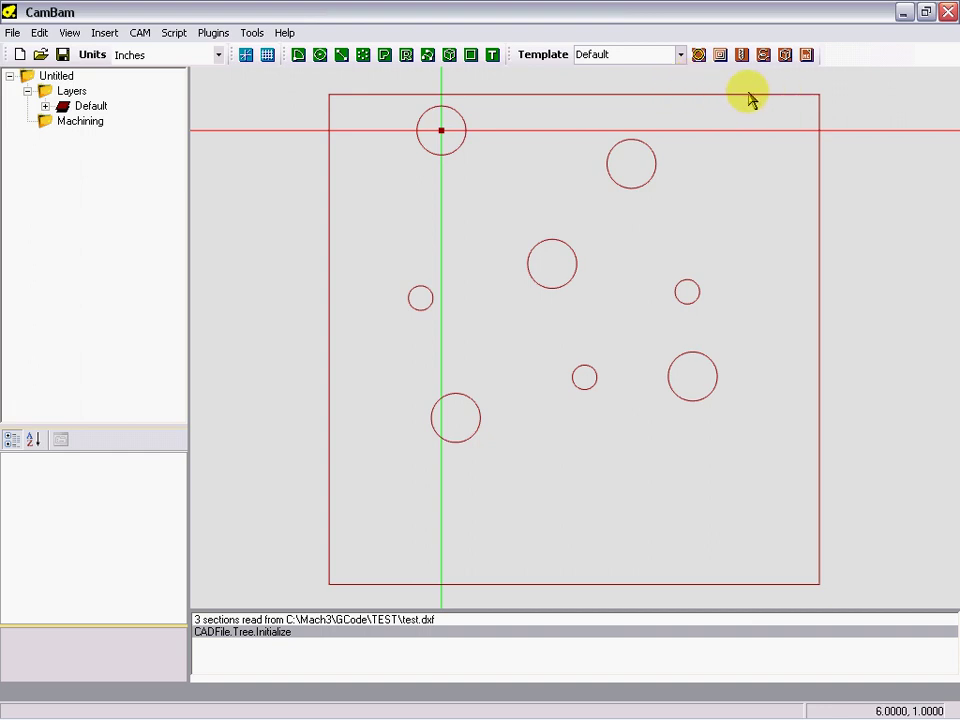
Divide the square's top edge into a 3-point point list and select it
left_click(573, 96)
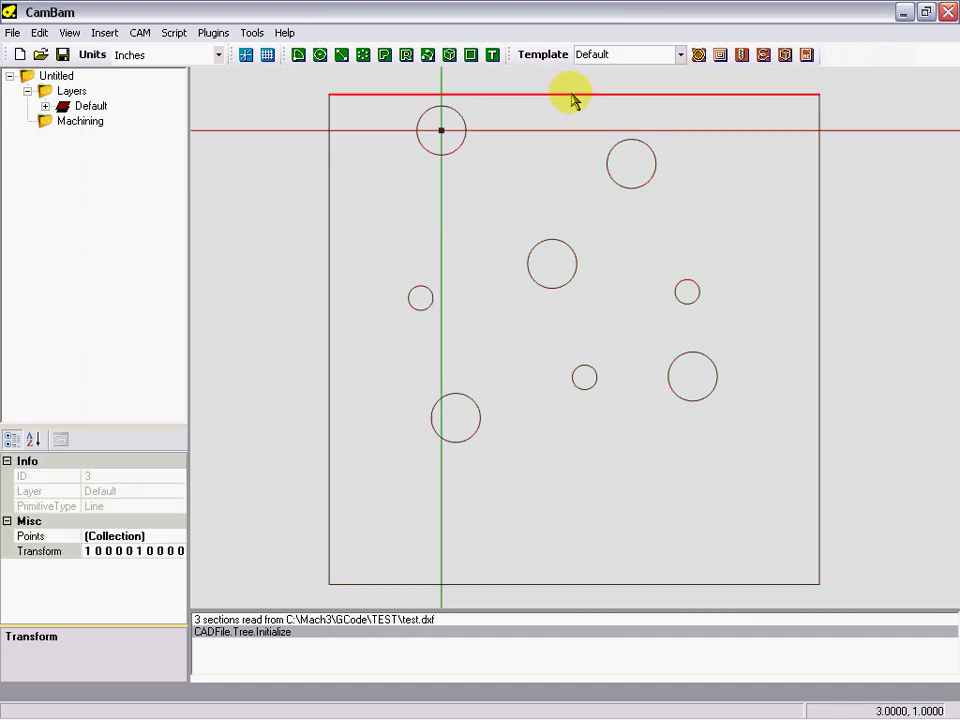
left_click(106, 36)
mouse_move(119, 120)
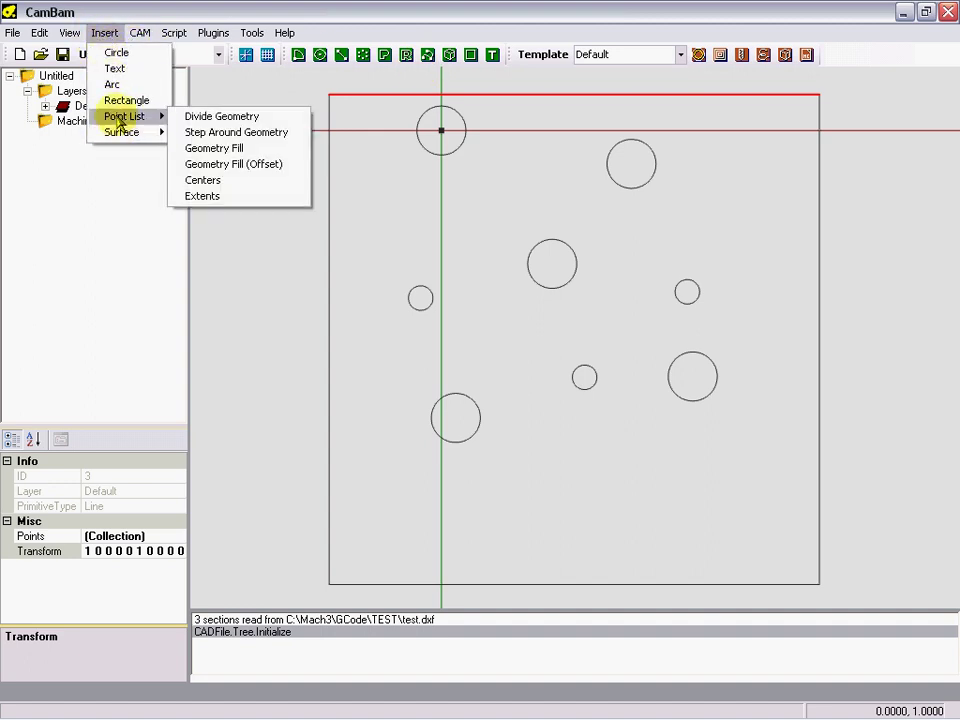
left_click(224, 118)
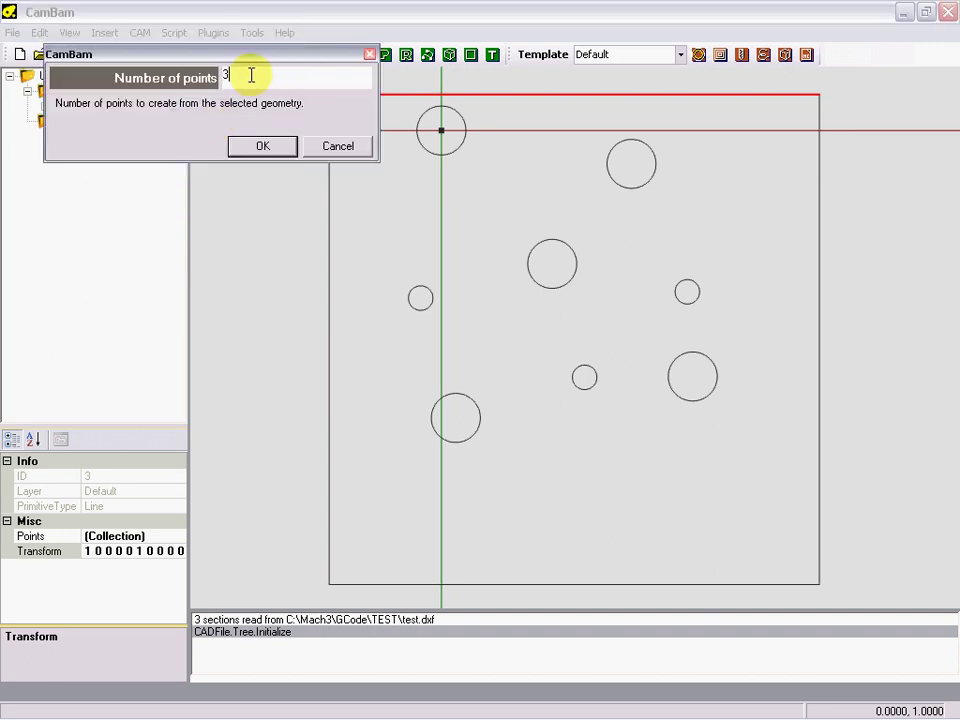
left_click(262, 148)
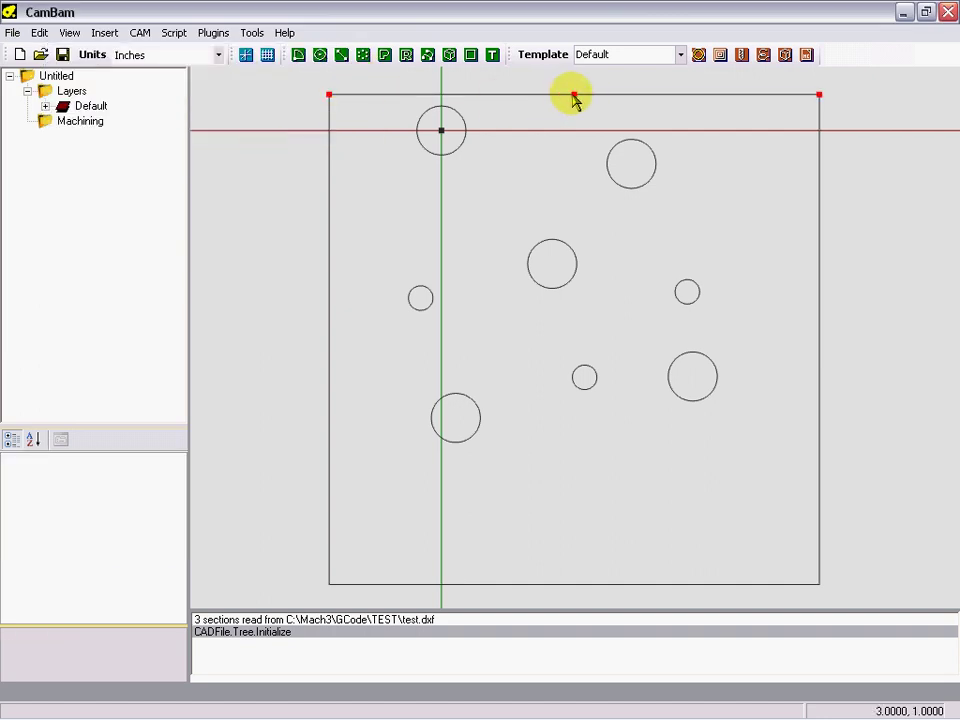
key("ctrl+a")
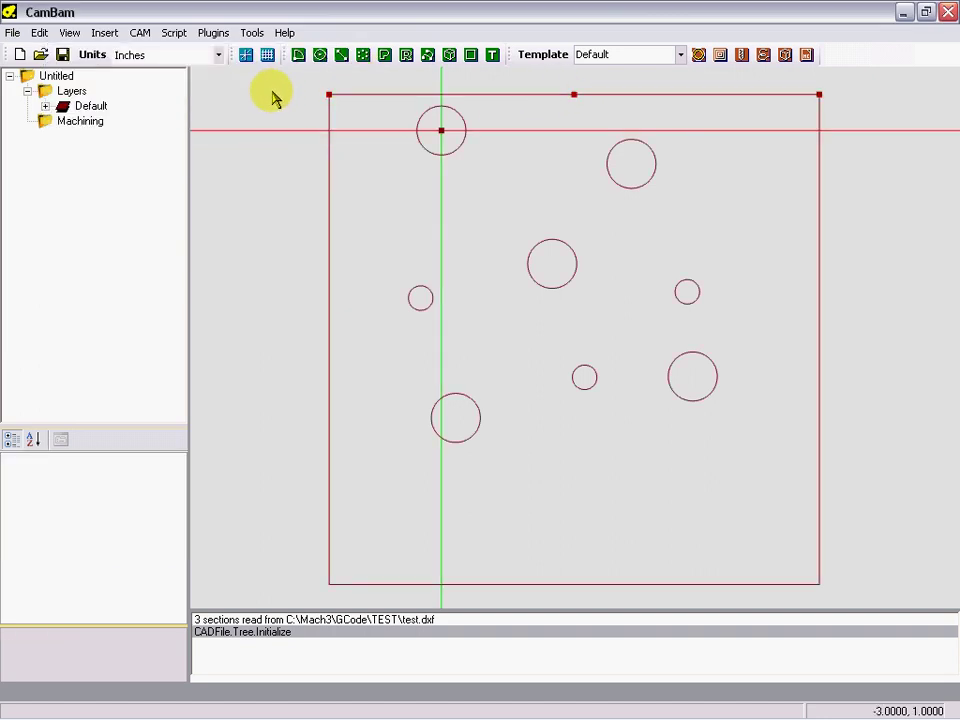
left_click(330, 96)
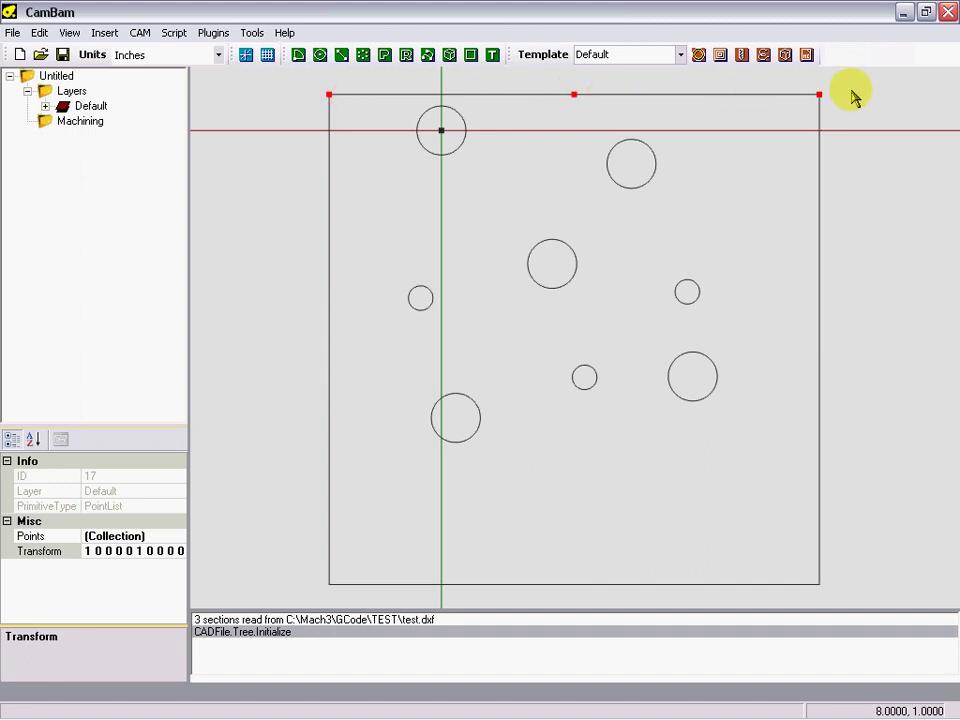
Copy the corner's X value 7.710578 over -10.56976 in Notepad
left_click(156, 535)
left_click(179, 539)
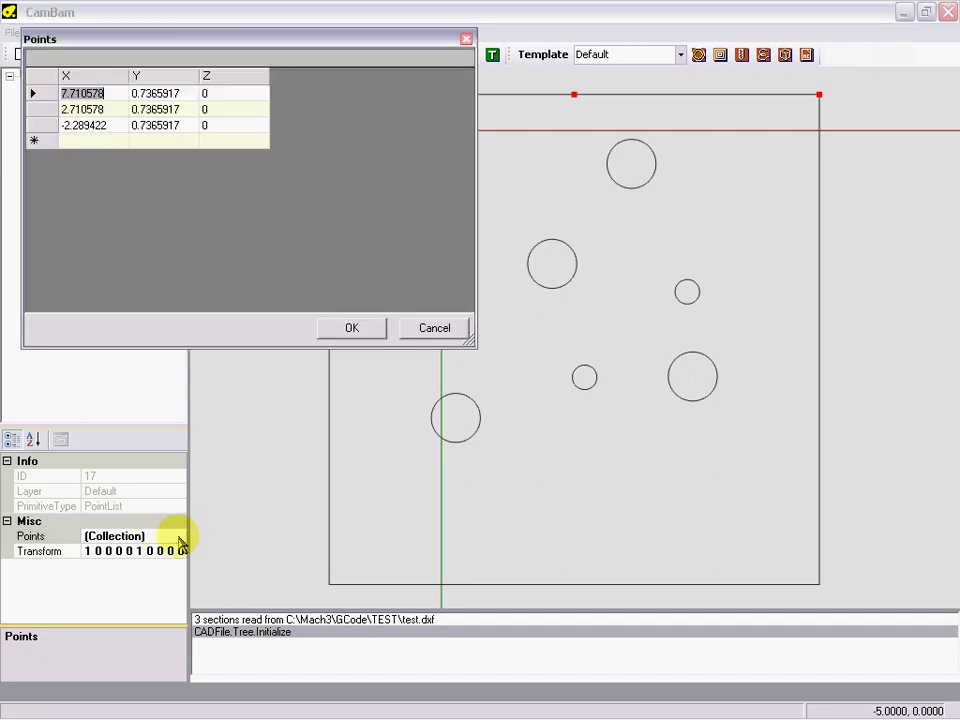
right_click(86, 88)
left_click(108, 145)
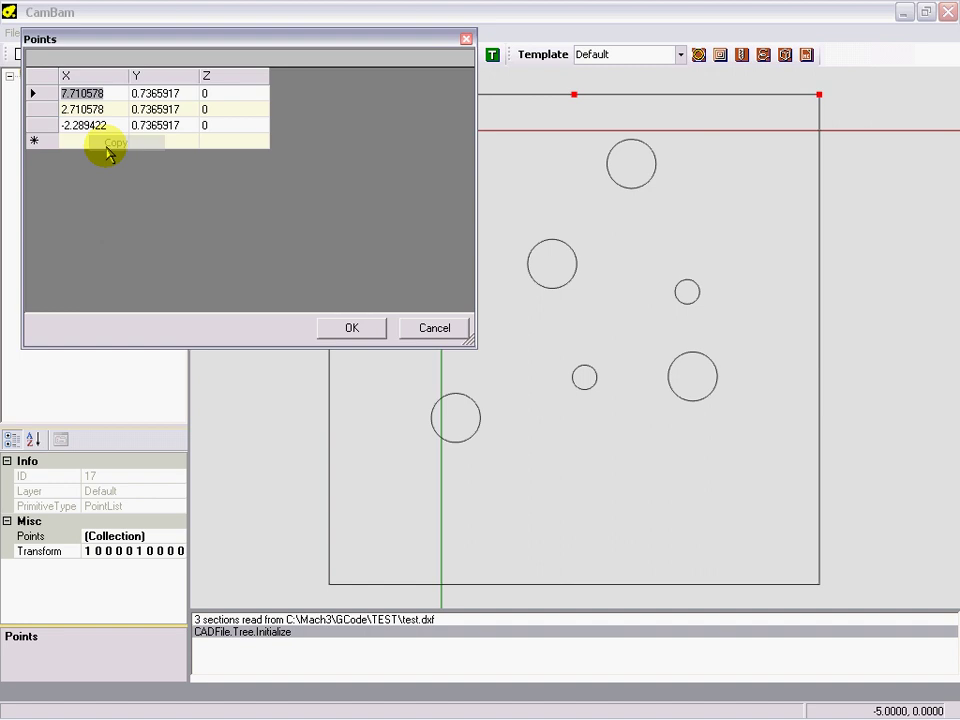
left_click(575, 706)
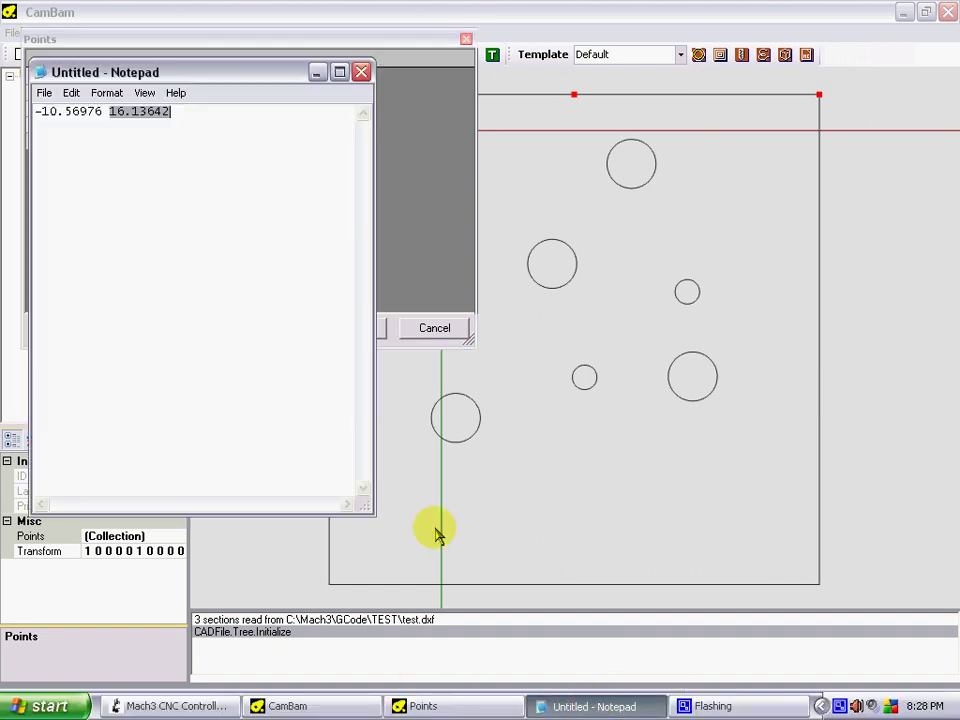
left_click_drag(102, 111, 37, 110)
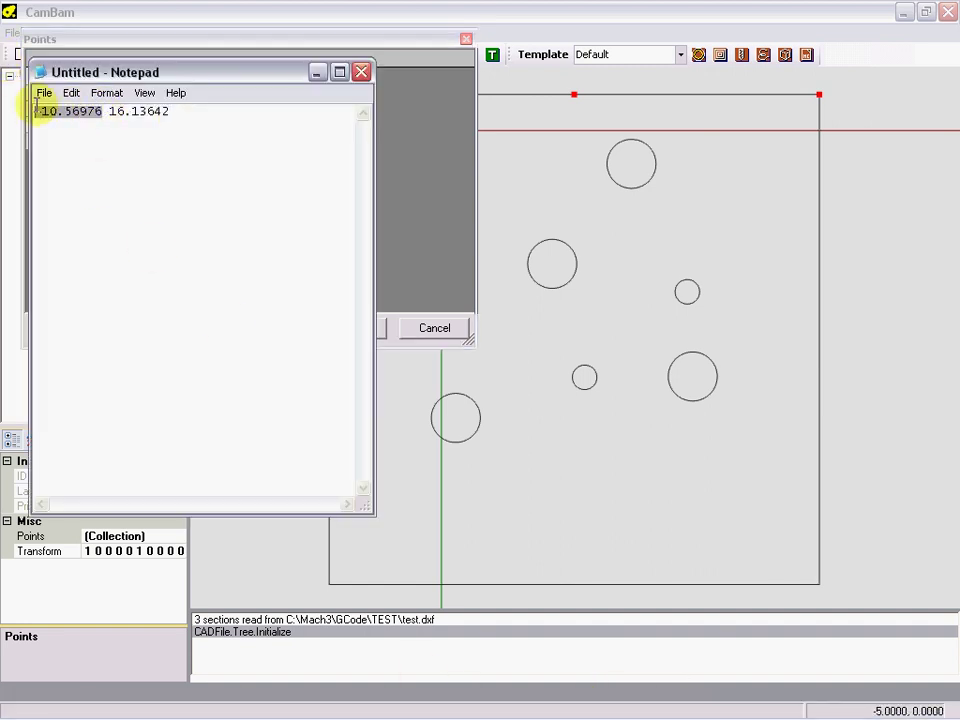
right_click(60, 111)
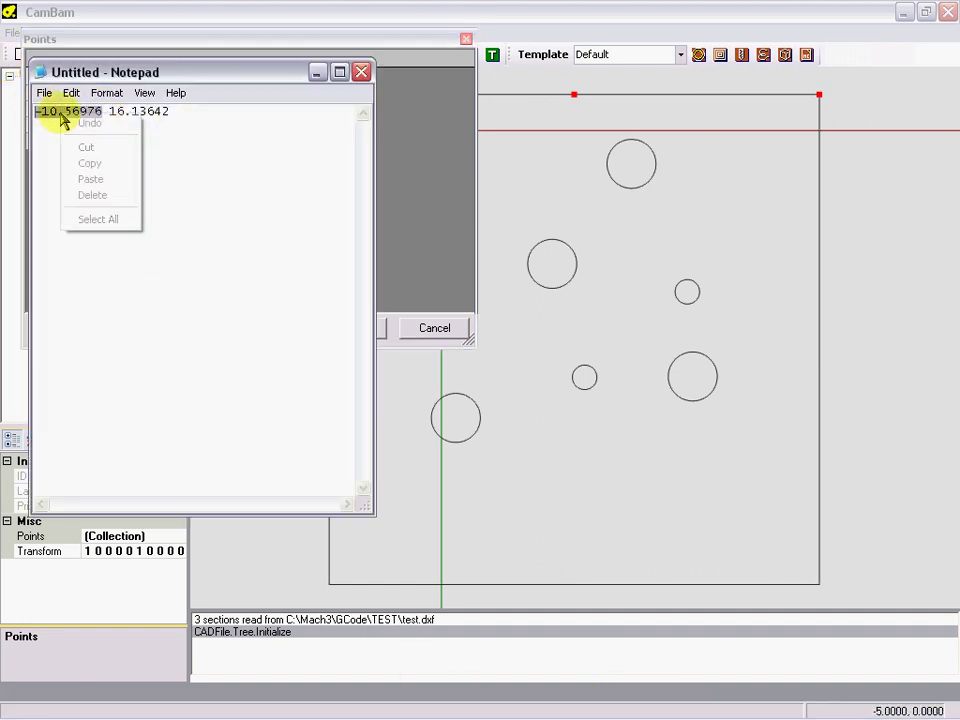
left_click(90, 179)
Copy the Y value 0.7365917 over 16.13642 in Notepad, then cancel the Points dialog
left_click(414, 40)
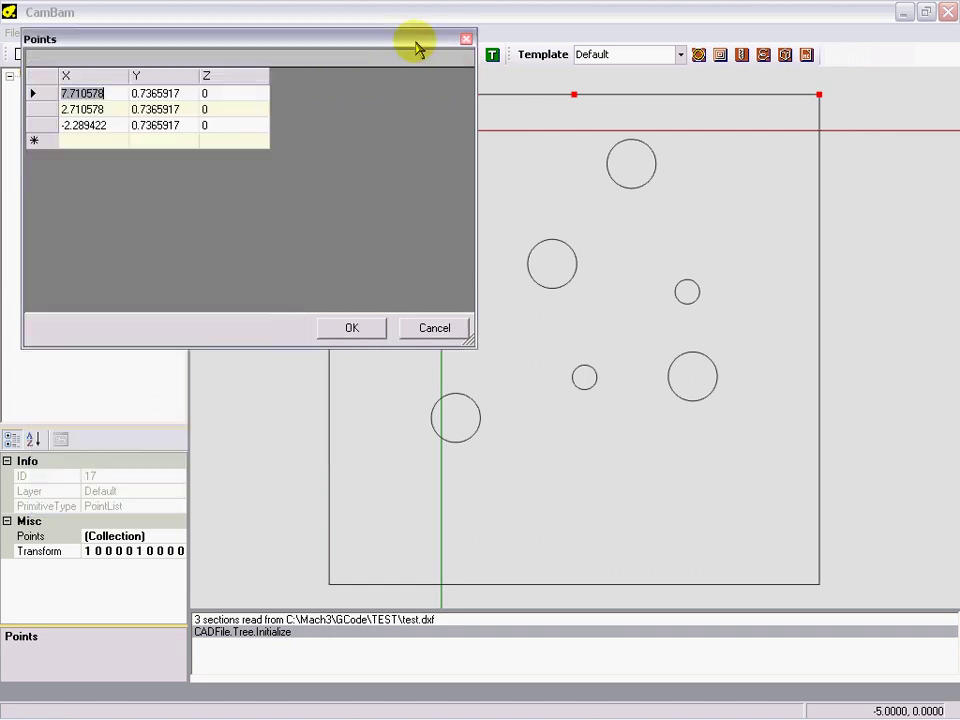
left_click(189, 93)
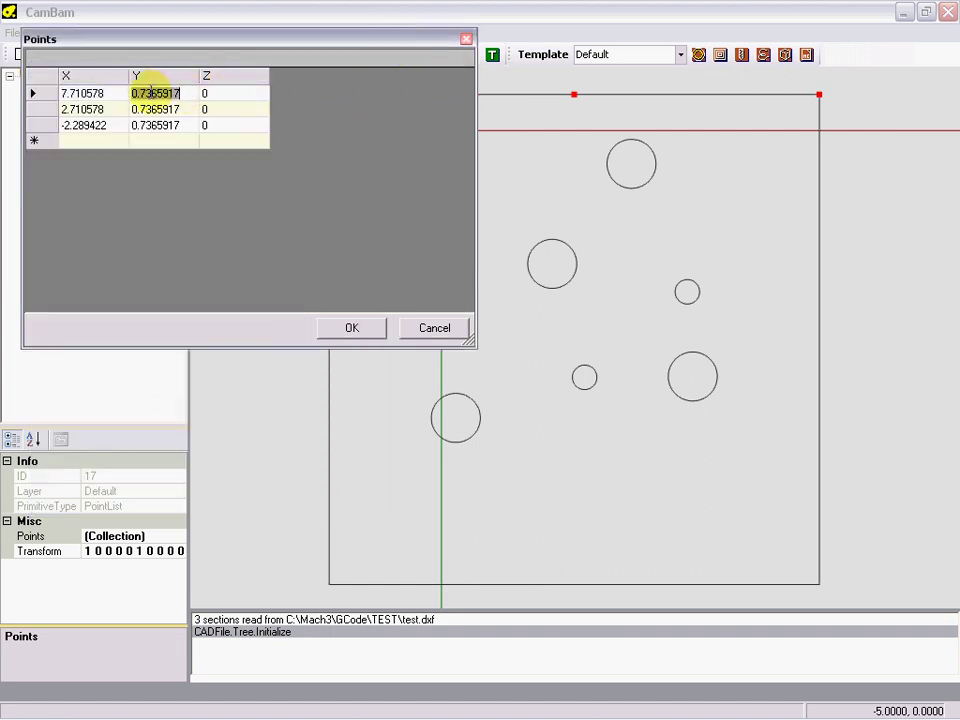
right_click(152, 92)
left_click(178, 141)
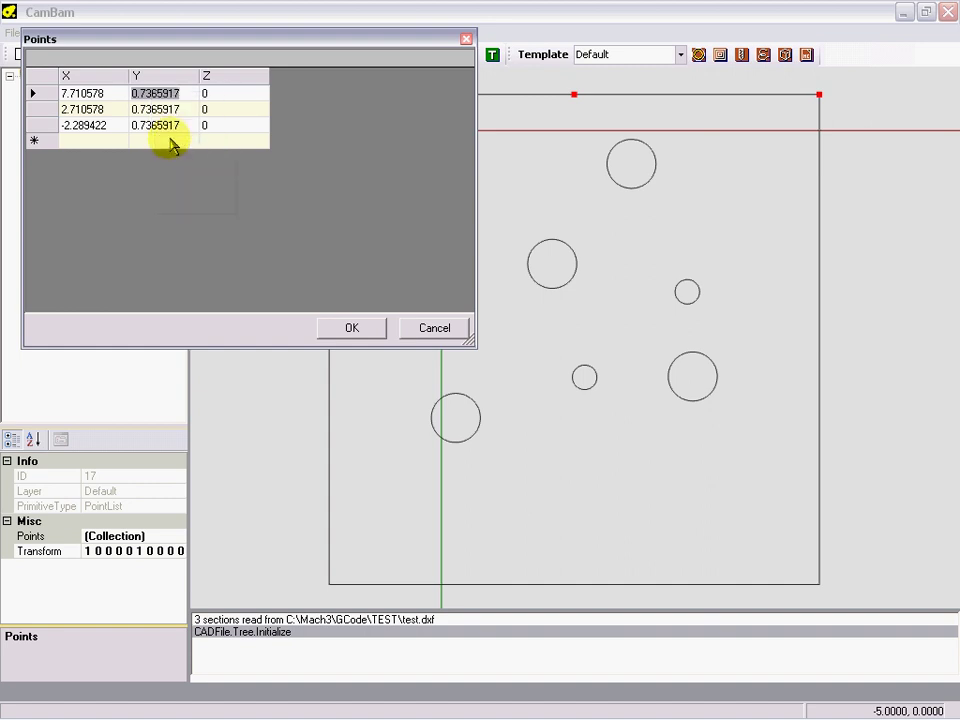
left_click(555, 707)
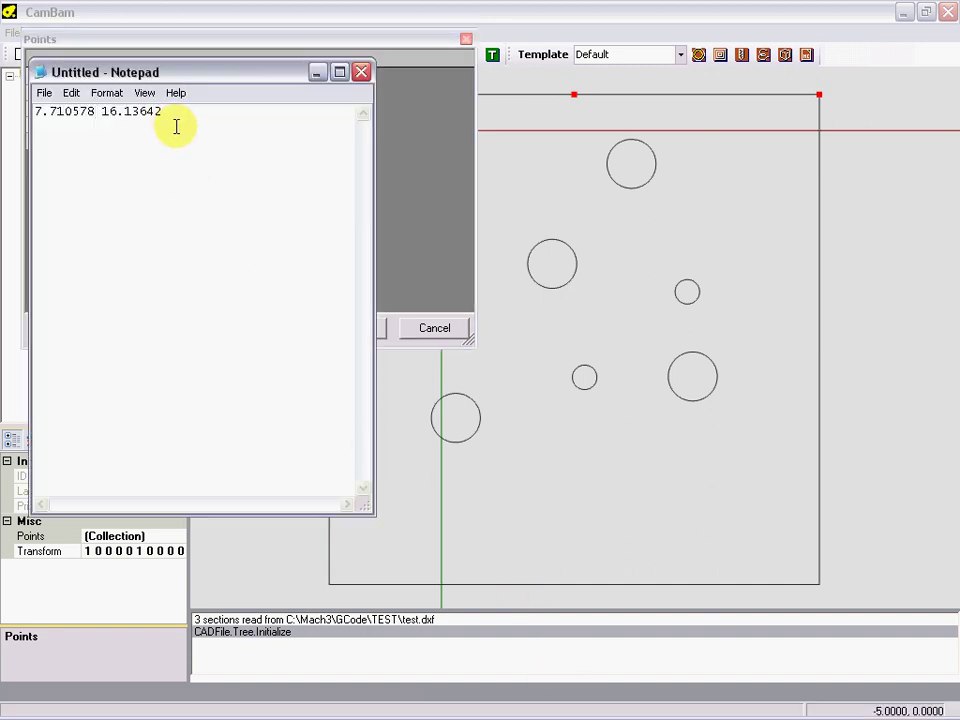
left_click_drag(164, 112, 103, 96)
right_click(126, 113)
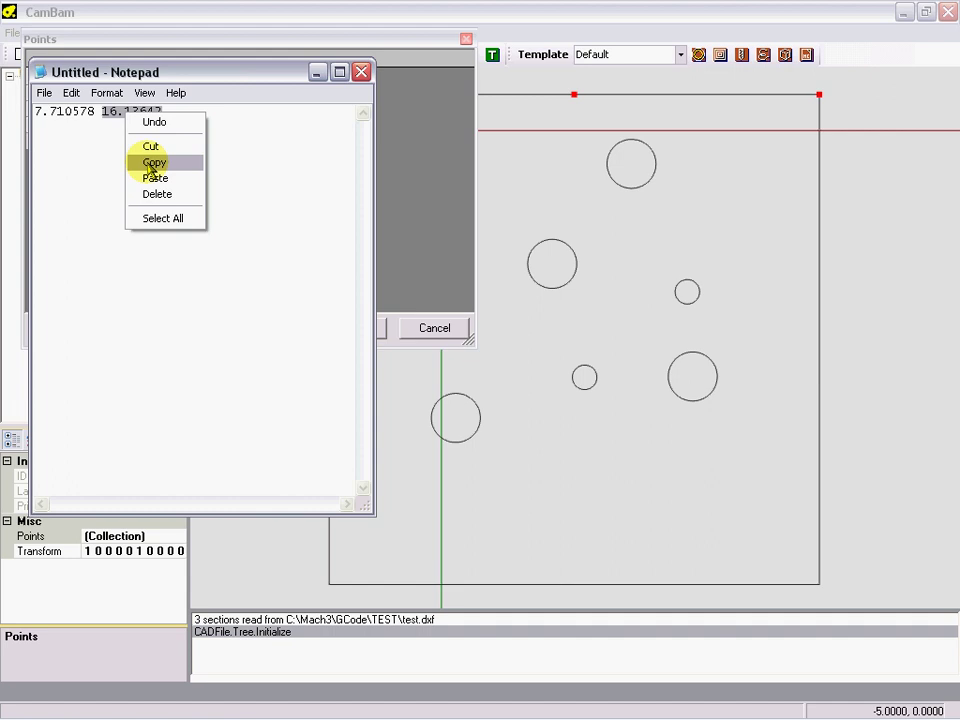
left_click(154, 178)
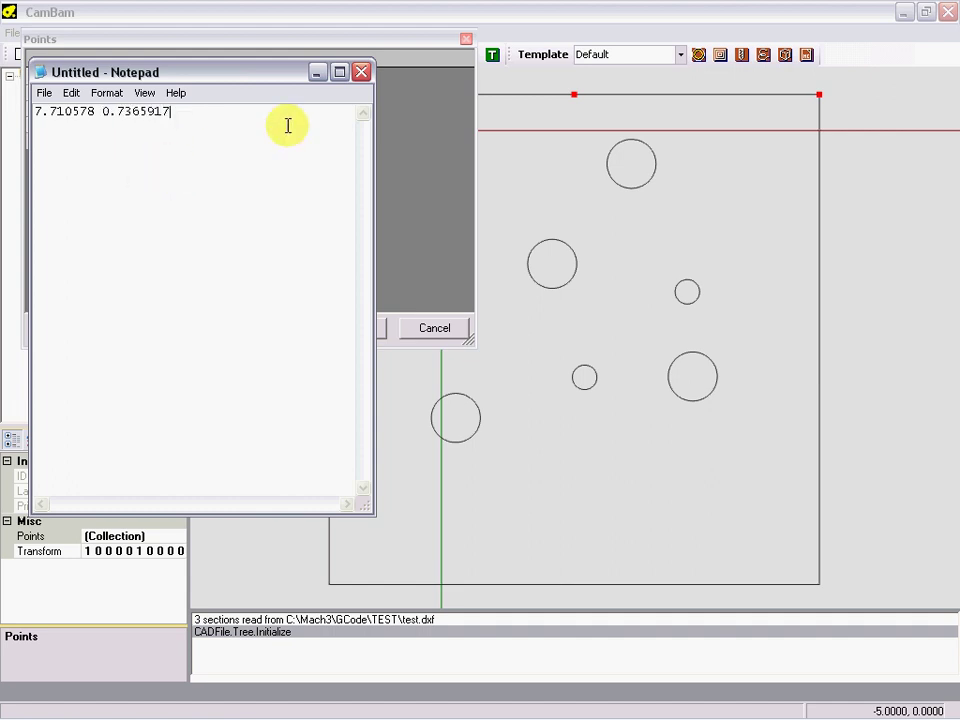
left_click(448, 328)
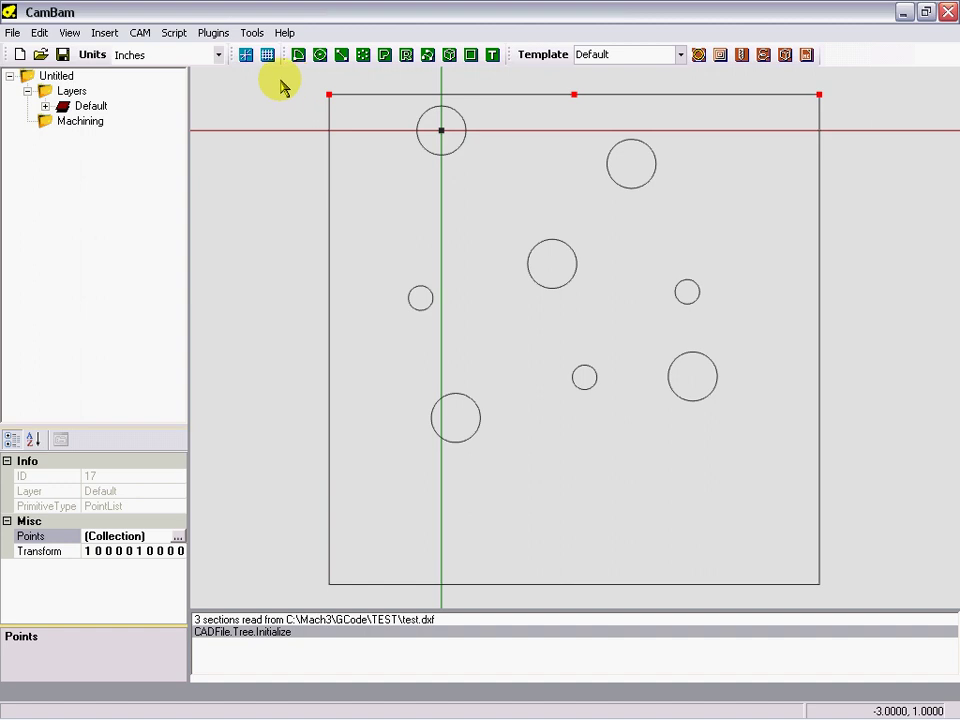
Select the whole drawing and open its Transform matrix editor
key("ctrl+a")
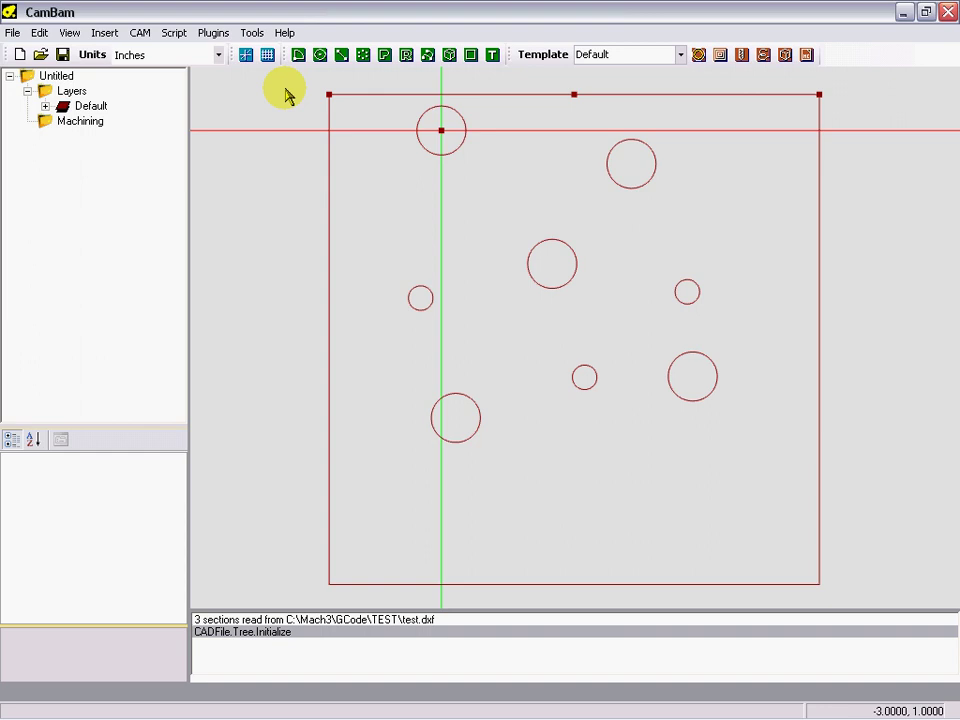
key("ctrl+a")
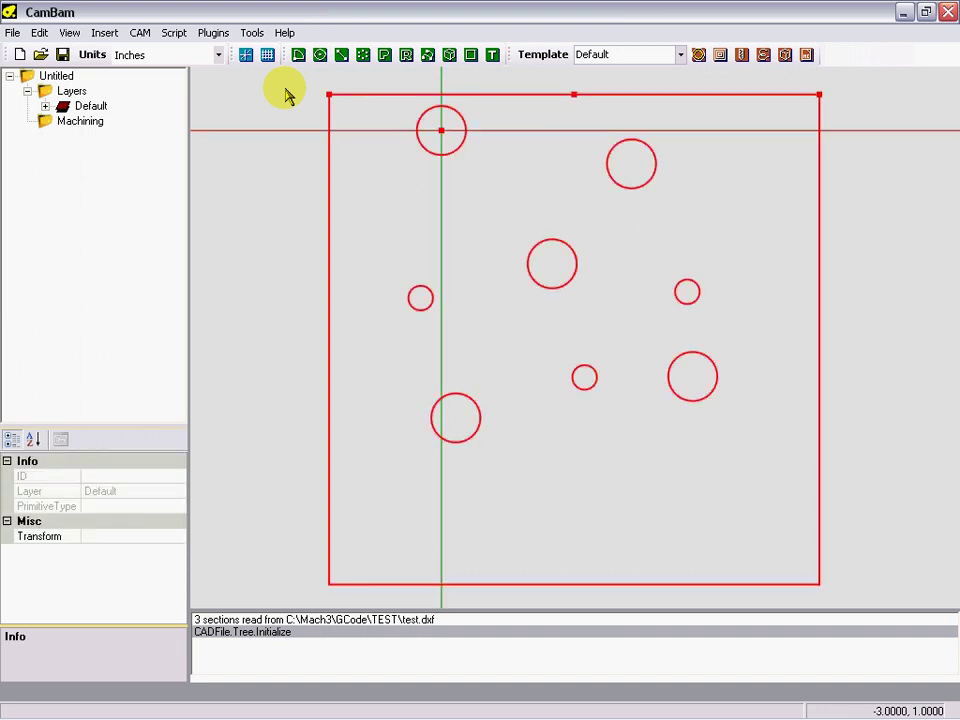
left_click(141, 538)
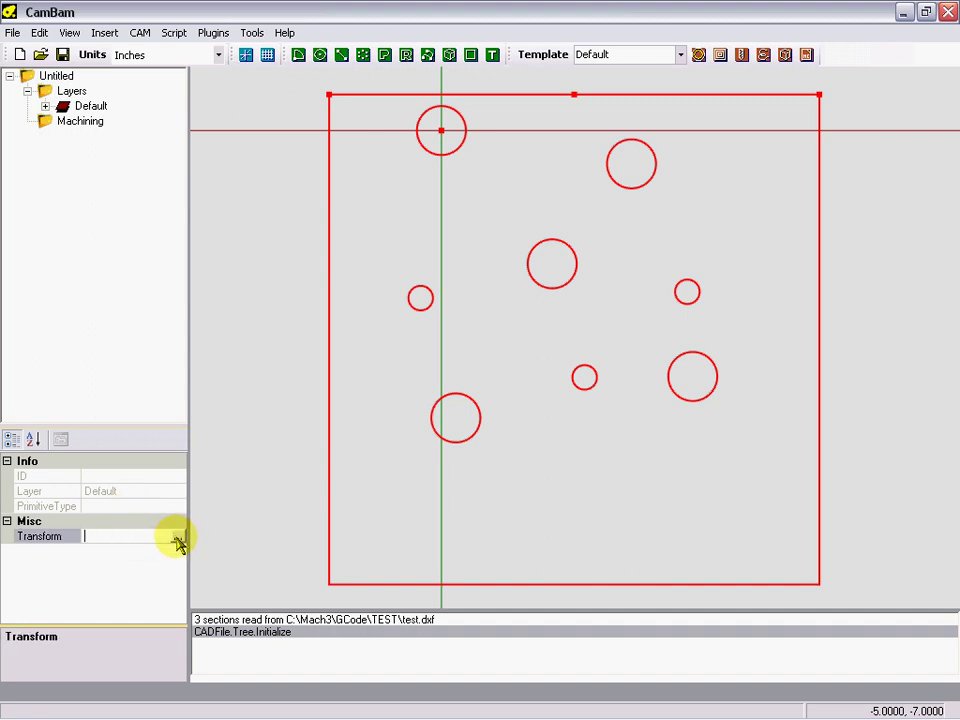
left_click(177, 538)
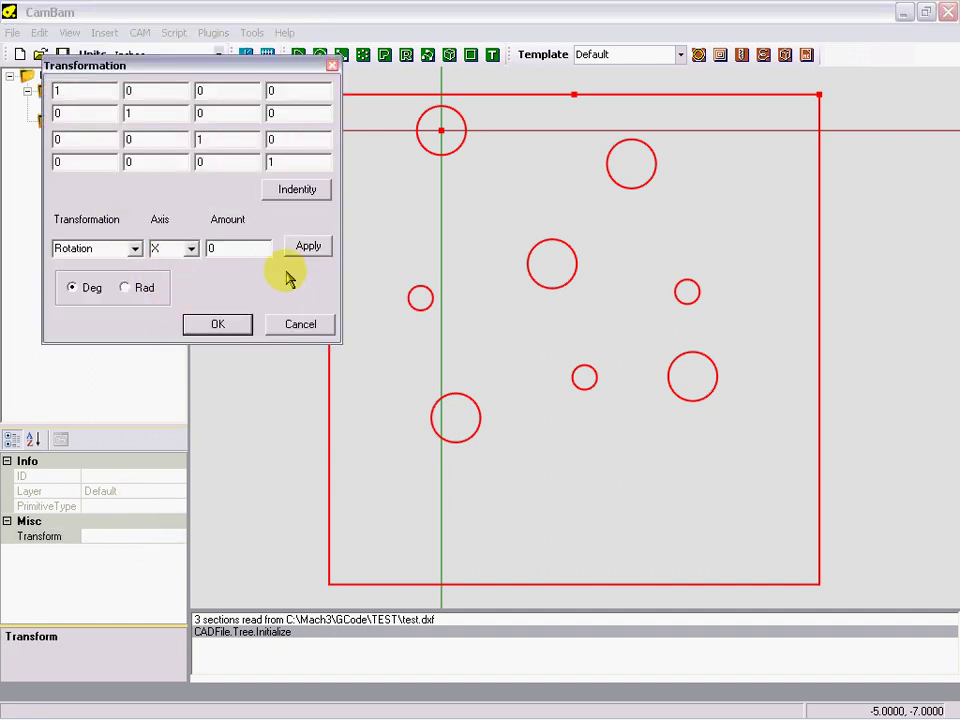
Copy 7.710578 from Notepad into the matrix's X offset entry
mouse_move(385, 712)
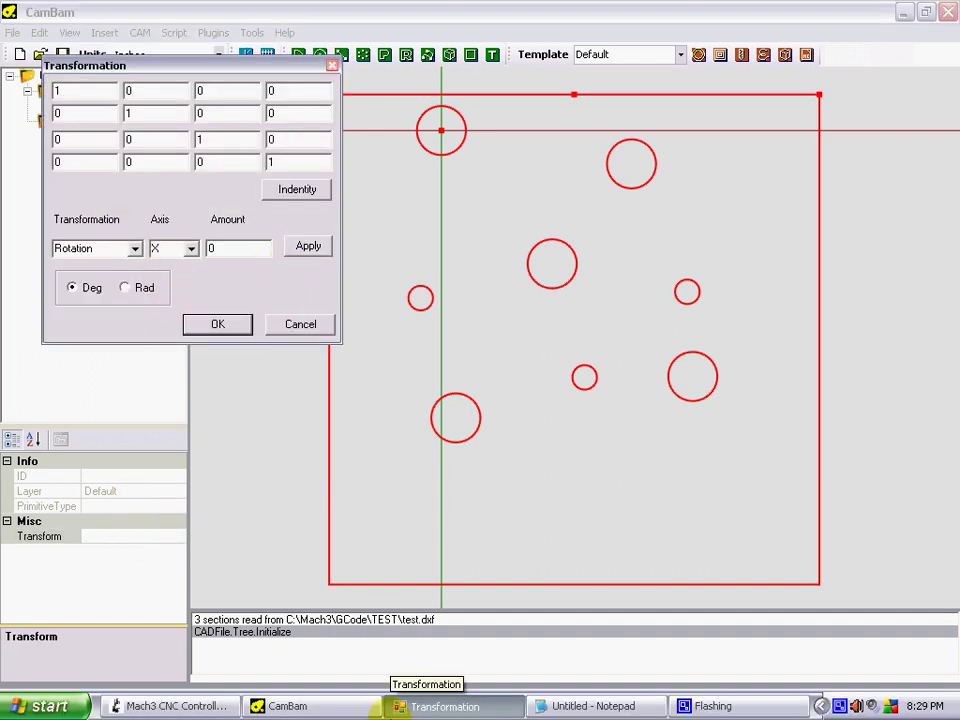
left_click(612, 705)
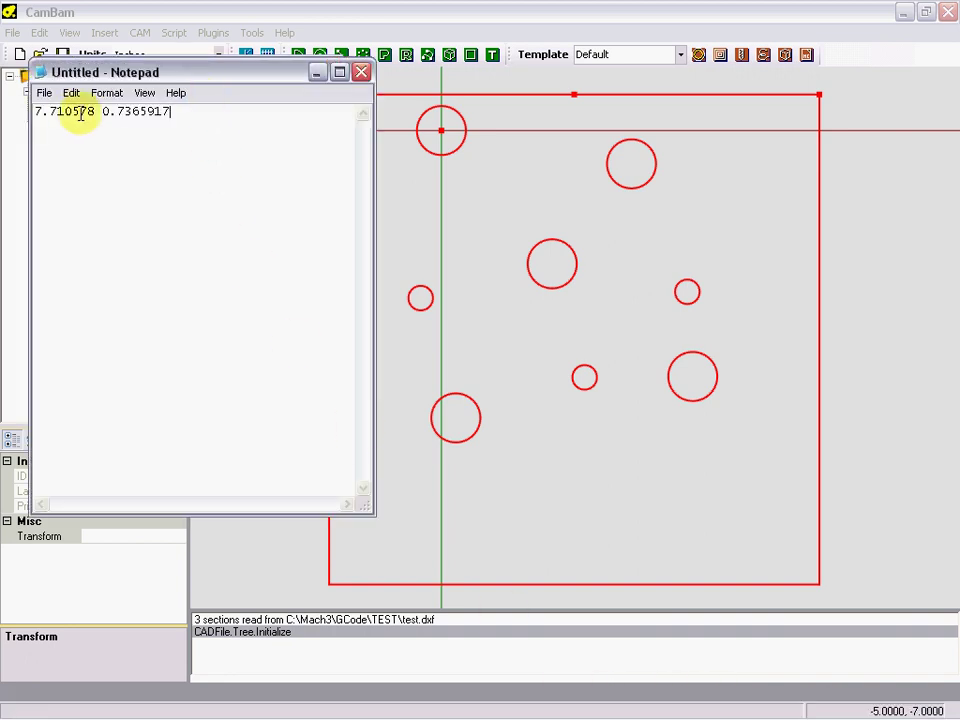
left_click_drag(97, 111, 17, 107)
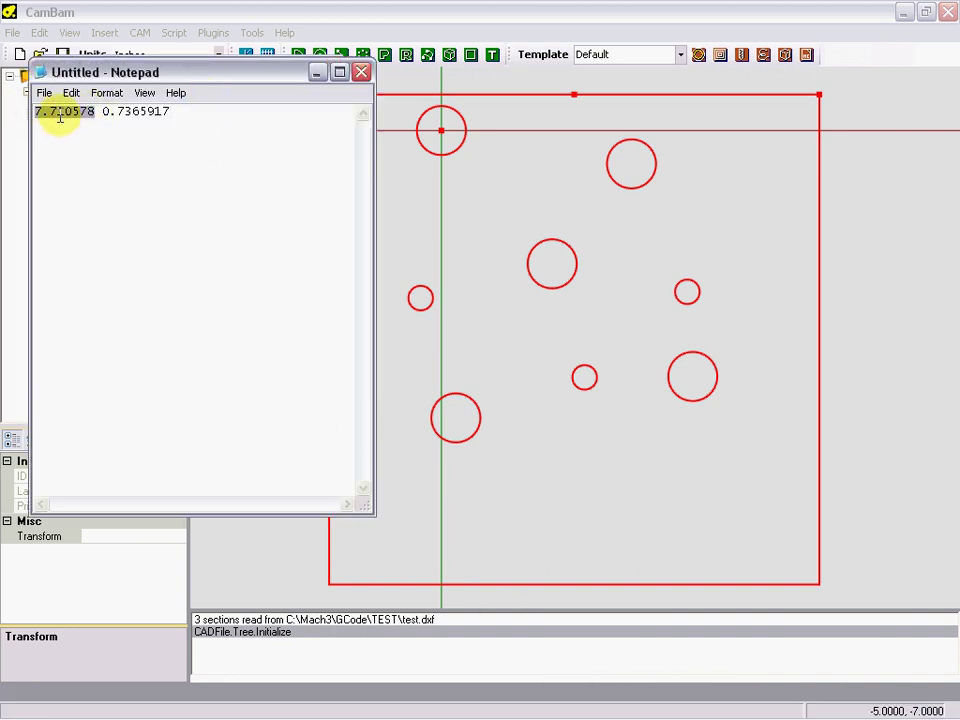
right_click(60, 116)
left_click(88, 163)
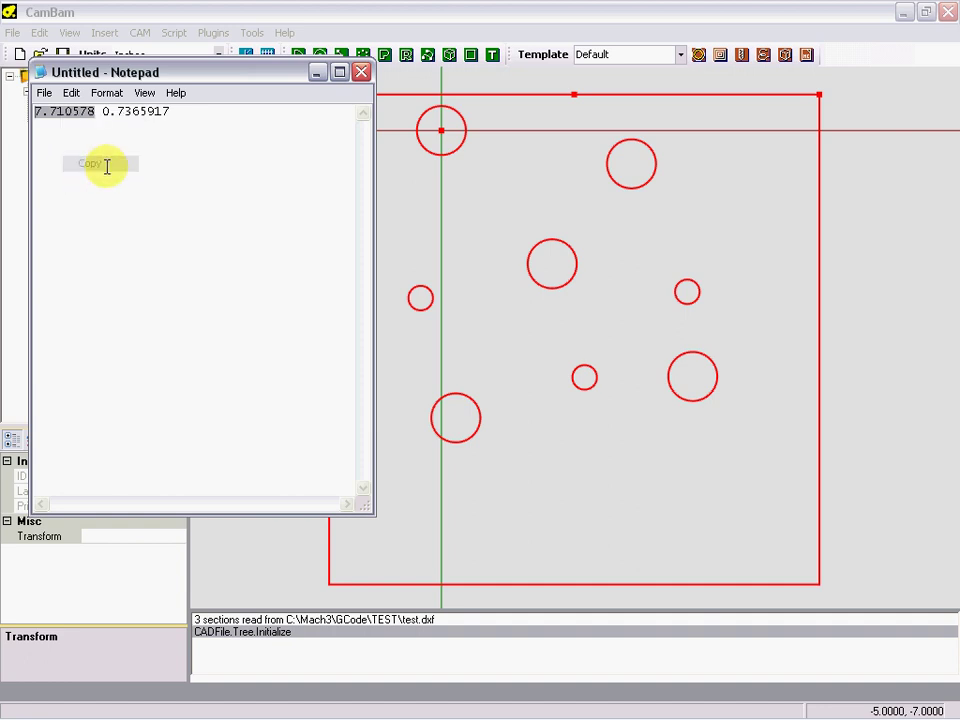
left_click(398, 208)
left_click_drag(71, 157, 34, 157)
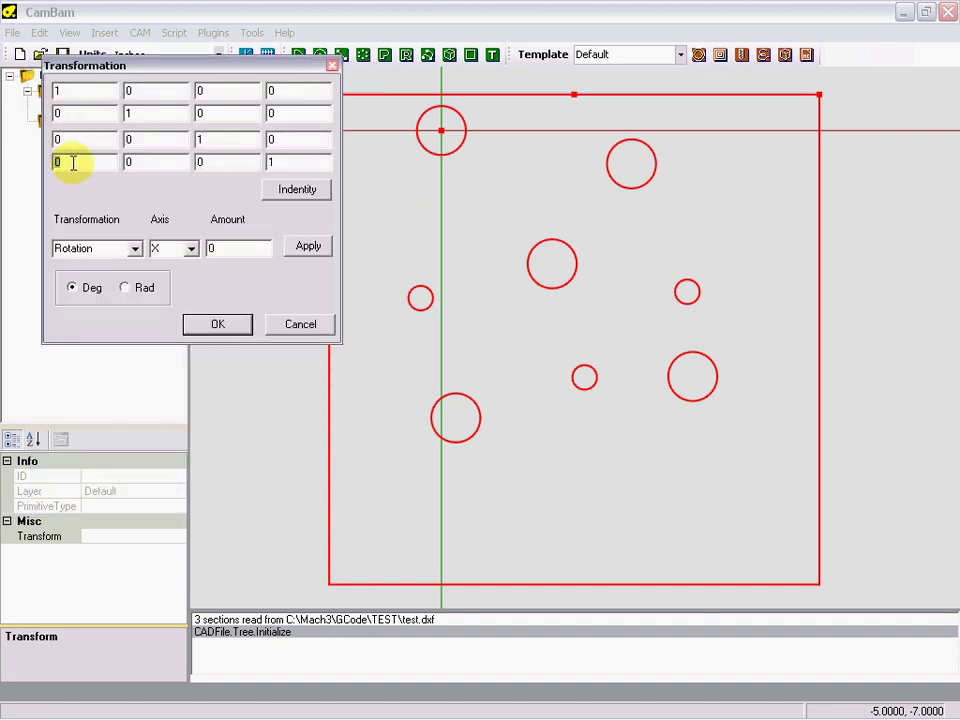
right_click(73, 165)
left_click(103, 229)
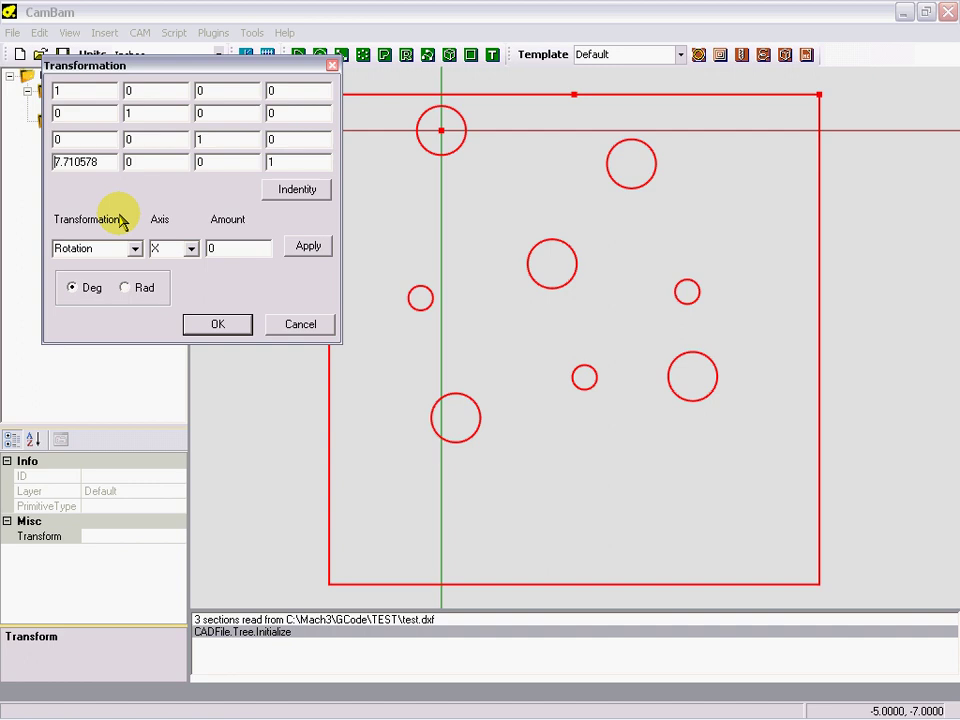
Copy 0.7365917 from Notepad into the Y offset entry and confirm the translation
mouse_move(370, 712)
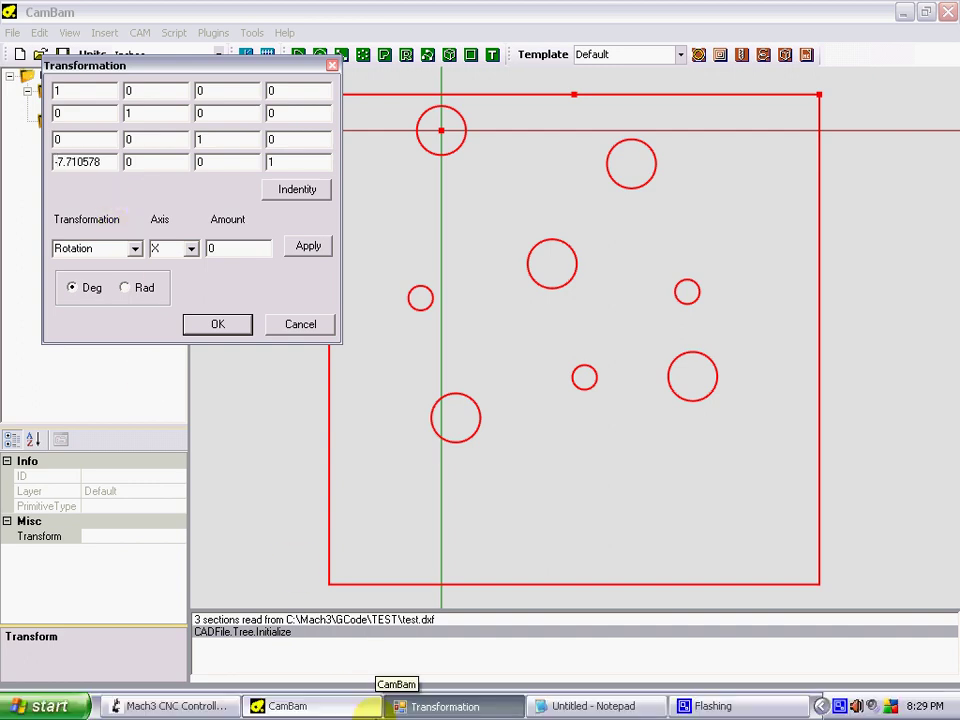
left_click(580, 706)
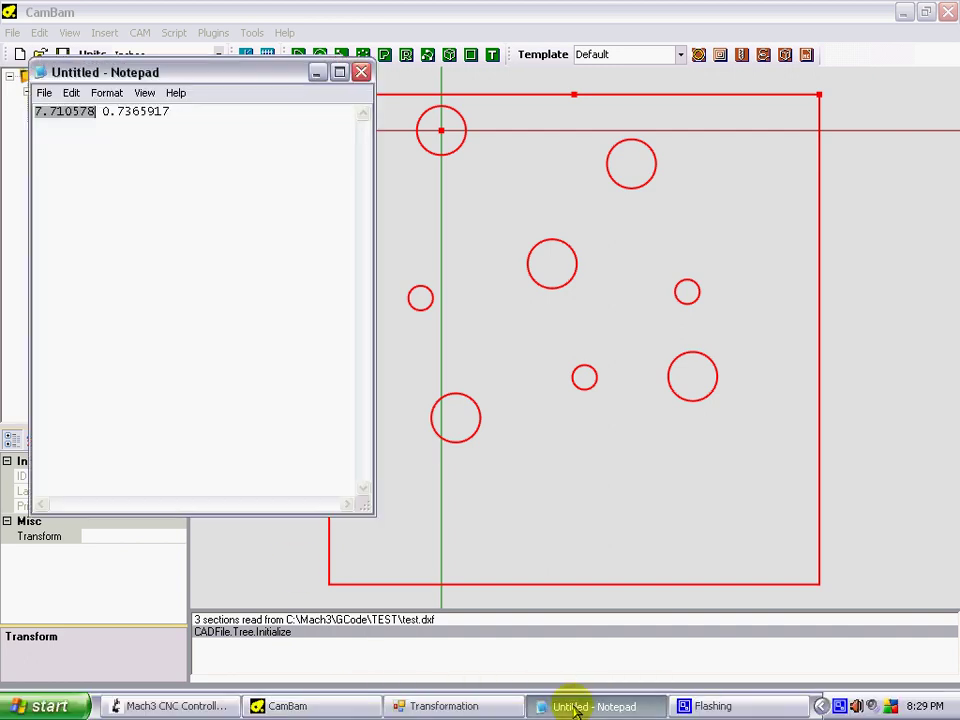
left_click(187, 111)
left_click_drag(187, 111, 103, 111)
right_click(128, 111)
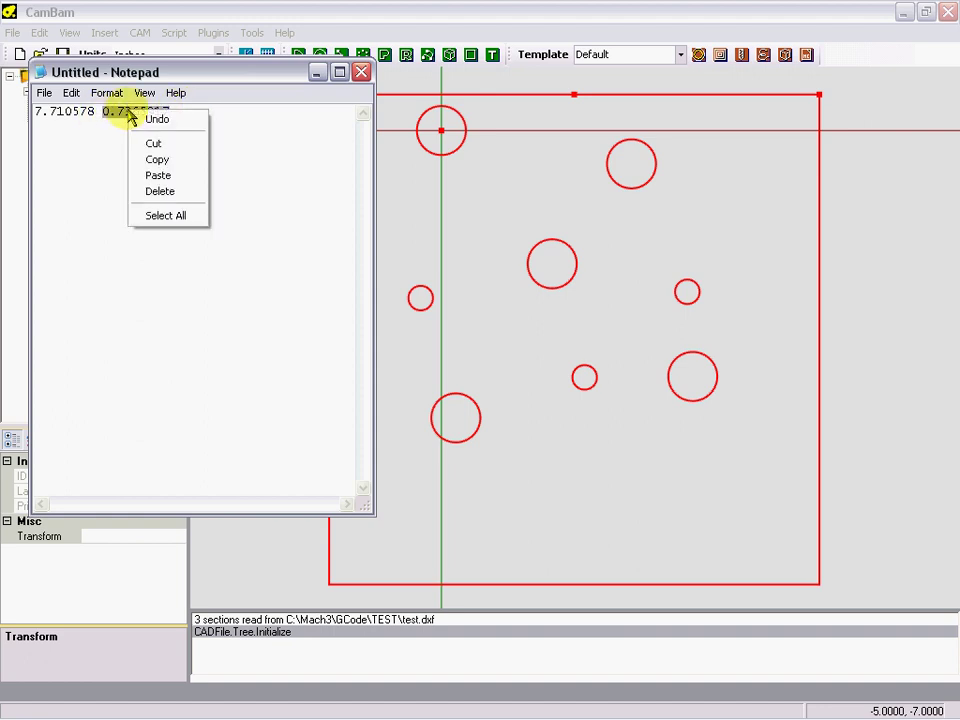
left_click(155, 161)
left_click(379, 186)
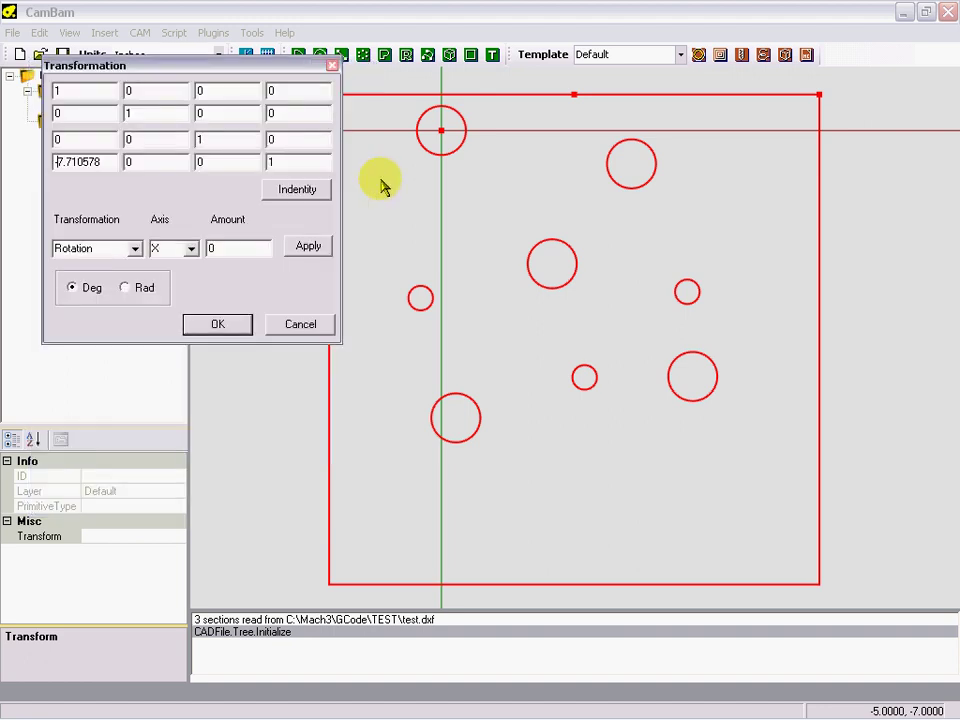
double_click(156, 162)
right_click(156, 165)
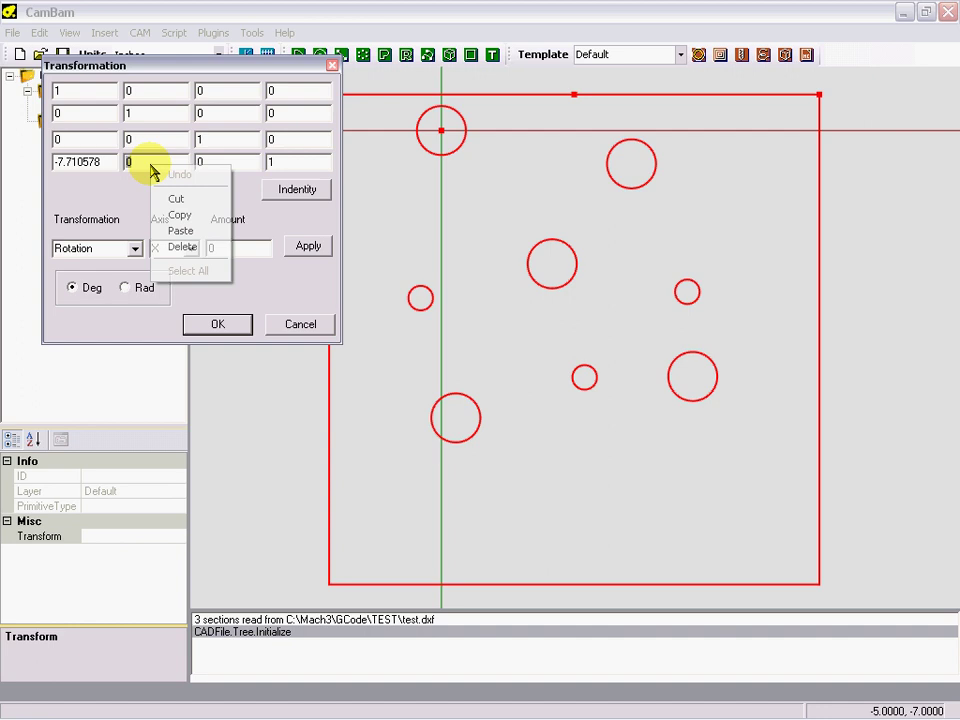
left_click(180, 231)
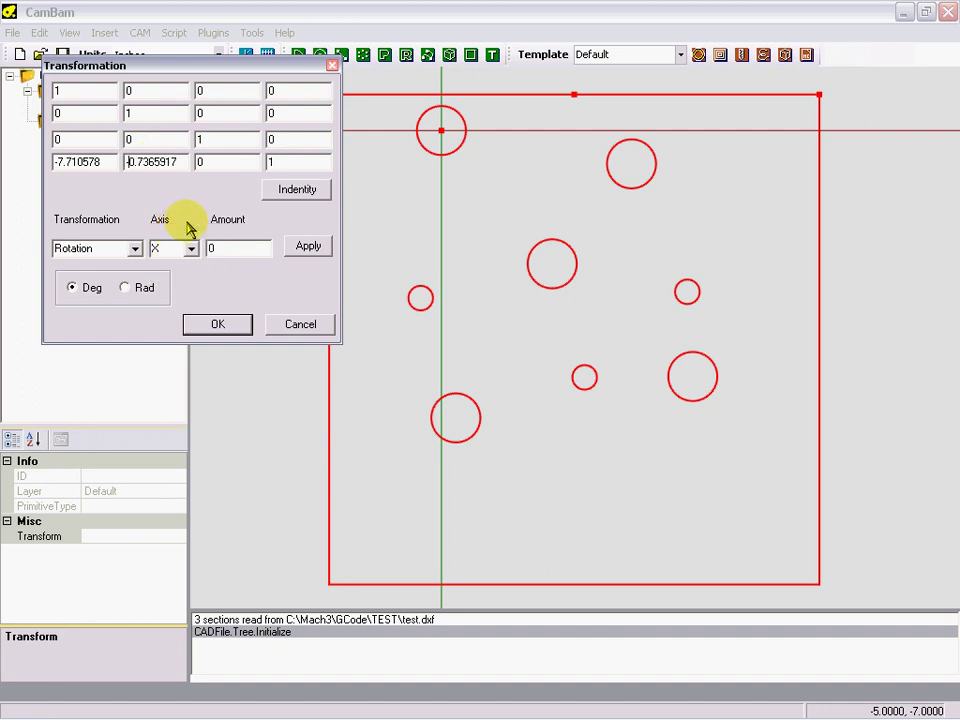
left_click(230, 324)
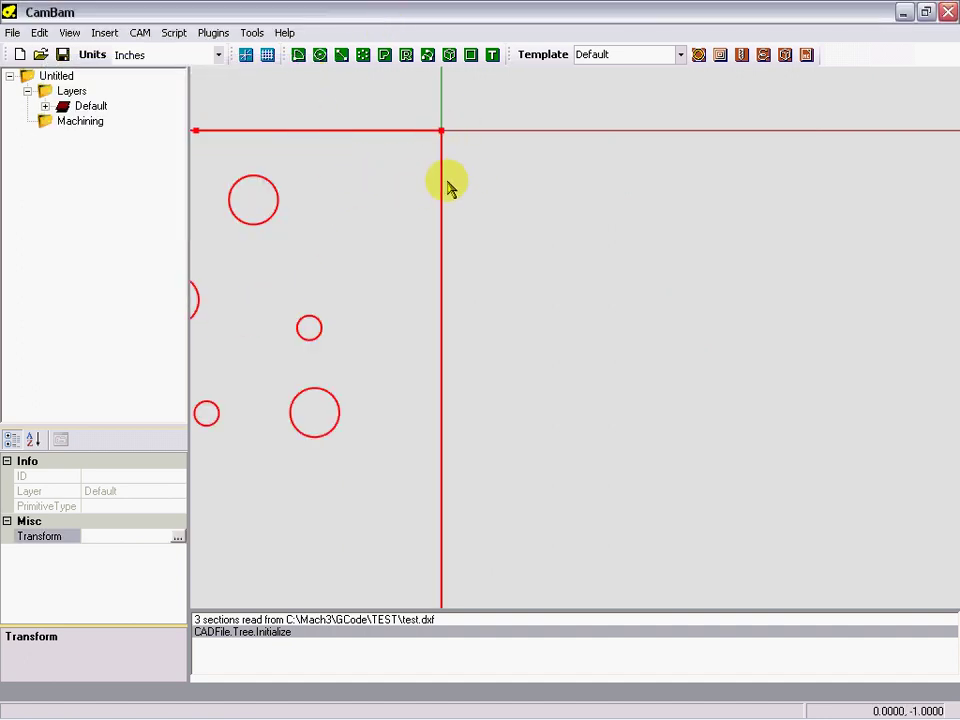
Apply Transformations to bake the -7.710578, -0.7365917 shift into the rectangle and circles, then deselect
middle_click(574, 202)
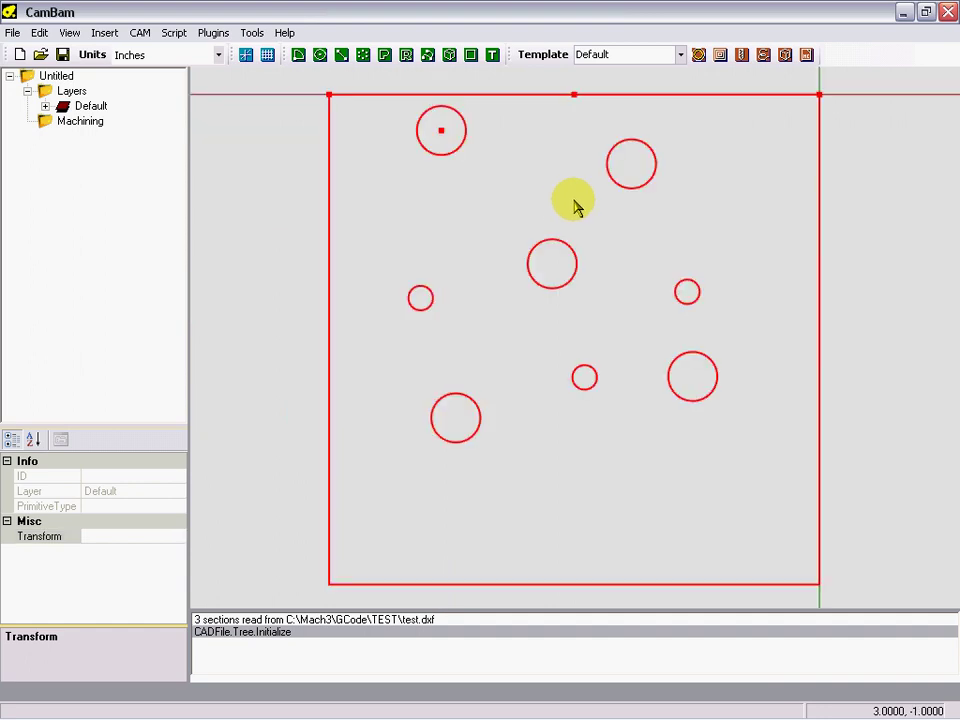
right_click(449, 162)
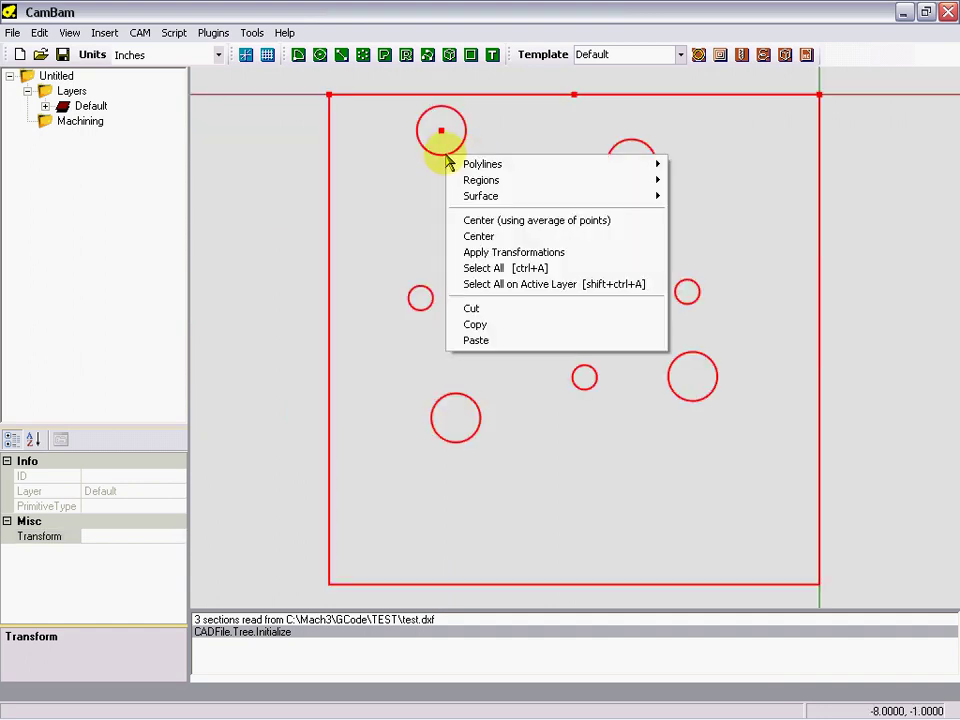
left_click(474, 252)
left_click(443, 438)
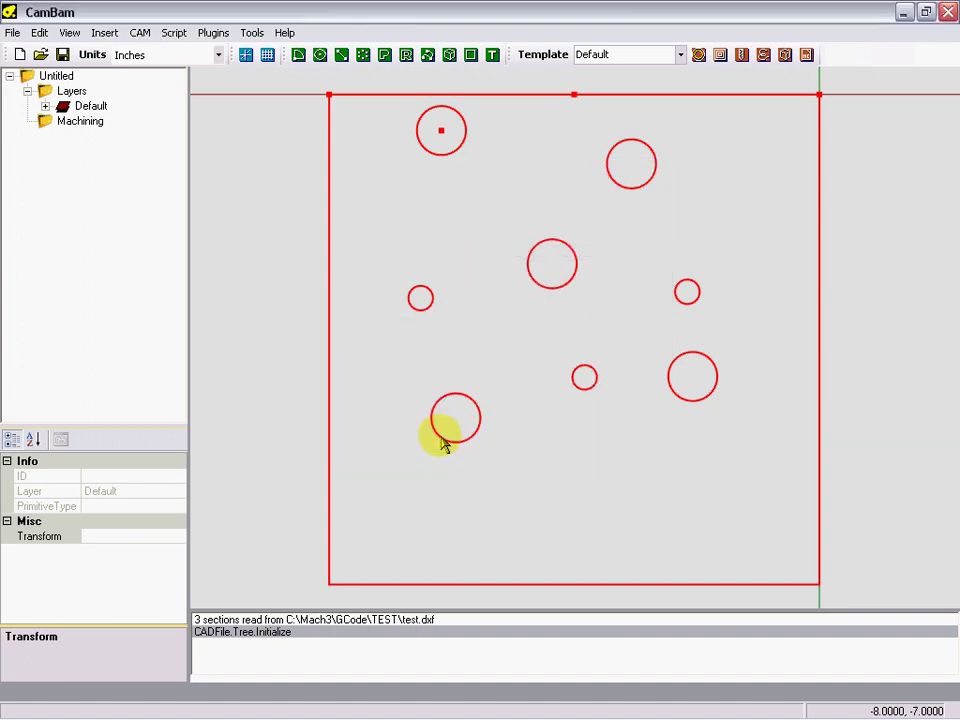
left_click(237, 177)
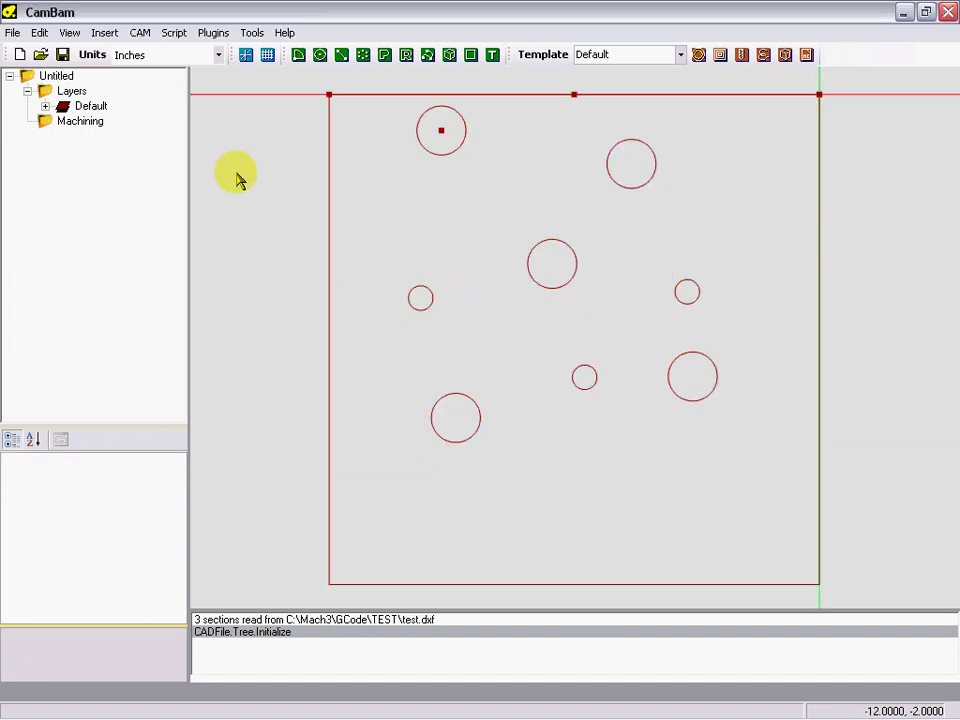